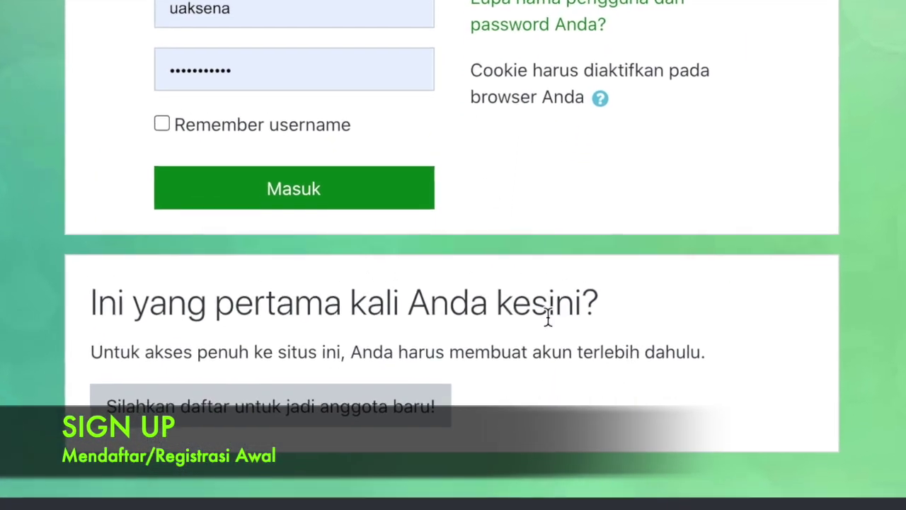
# Open the new-member registration form and check the username and password section
pyautogui.click(230, 382)
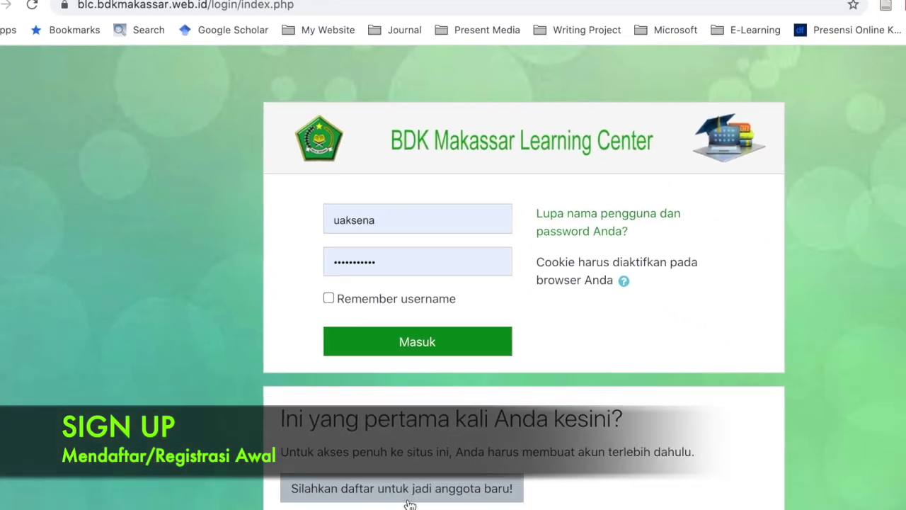
pyautogui.click(359, 417)
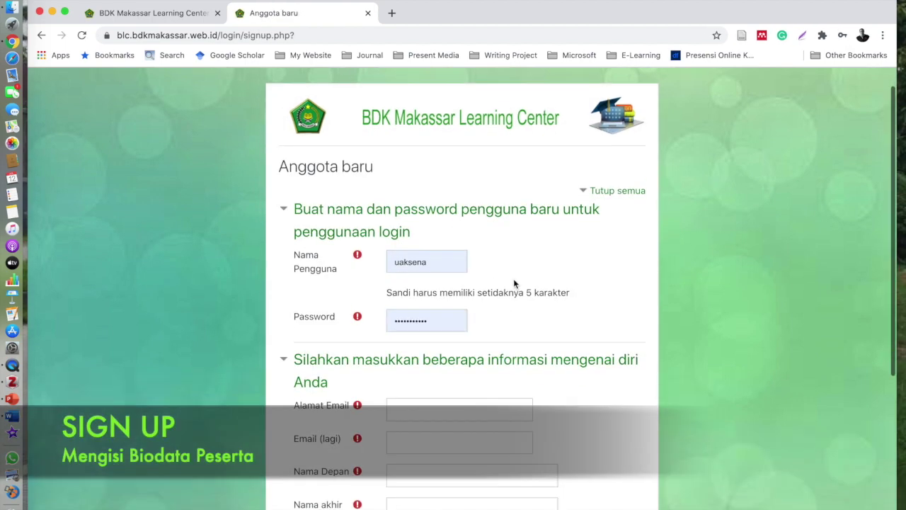
pyautogui.scroll(-4, 513, 283)
pyautogui.click(434, 157)
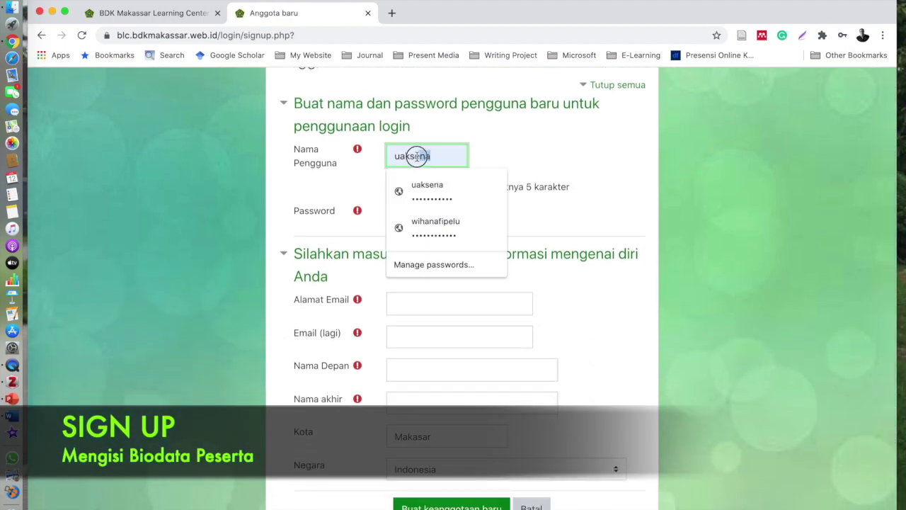
pyautogui.click(496, 158)
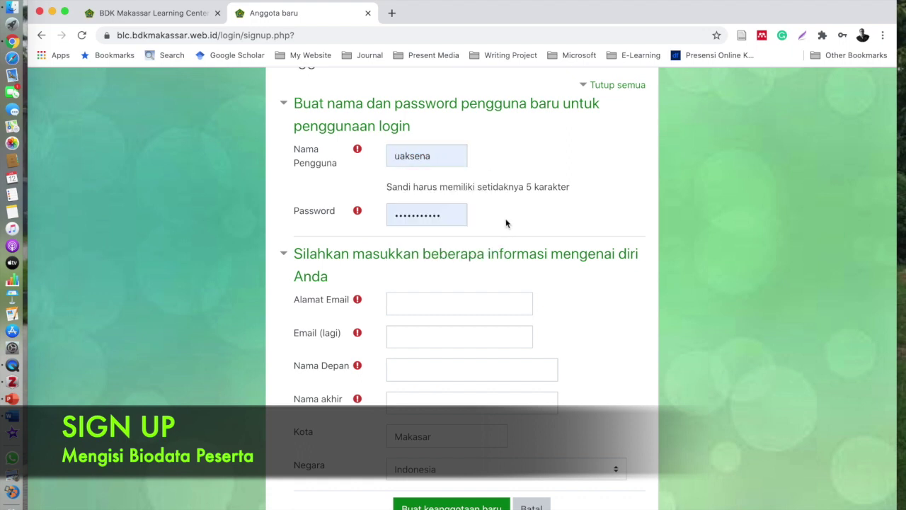
# Enter the e-mail address and fill the repeat e-mail field with "diketik ulang emailnya"
pyautogui.scroll(-3, 504, 218)
pyautogui.click(422, 216)
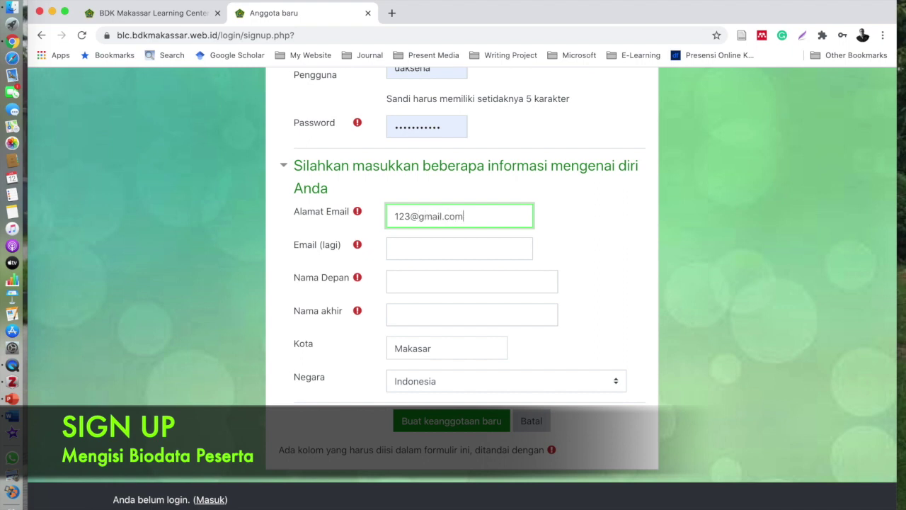
pyautogui.click(402, 247)
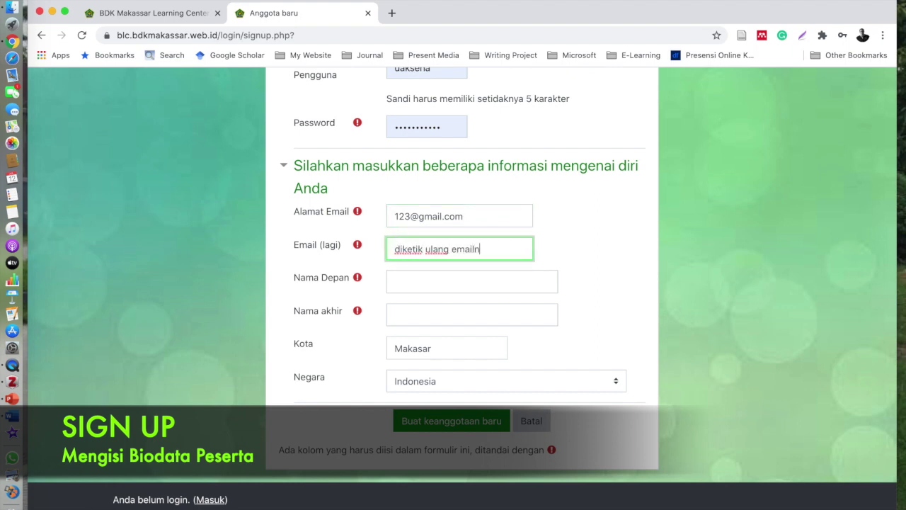
# Enter "123" as the first name and "abdc" as the last name, and submit the new membership
pyautogui.click(395, 280)
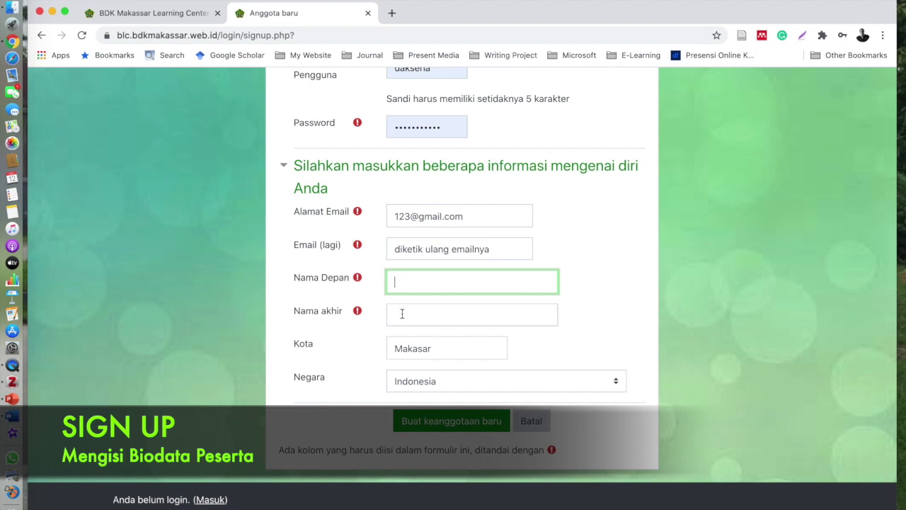
pyautogui.click(401, 312)
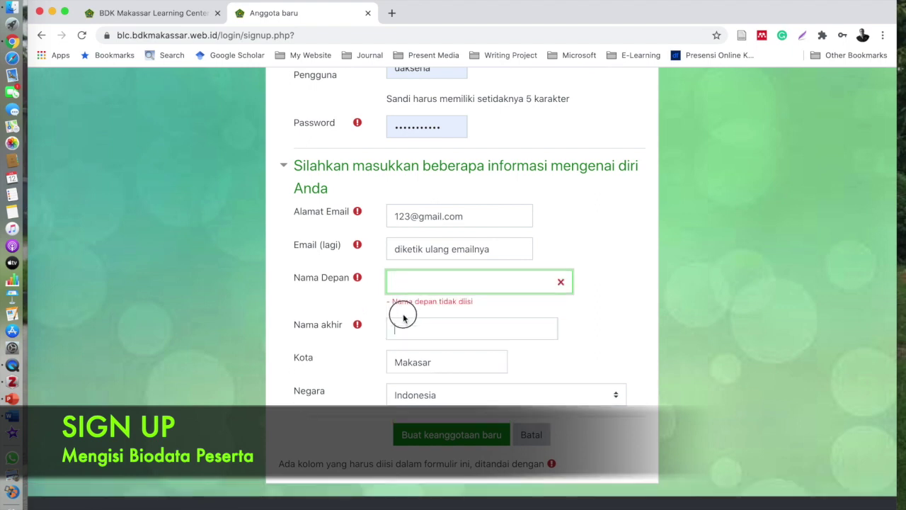
pyautogui.click(463, 362)
pyautogui.scroll(-2, 462, 360)
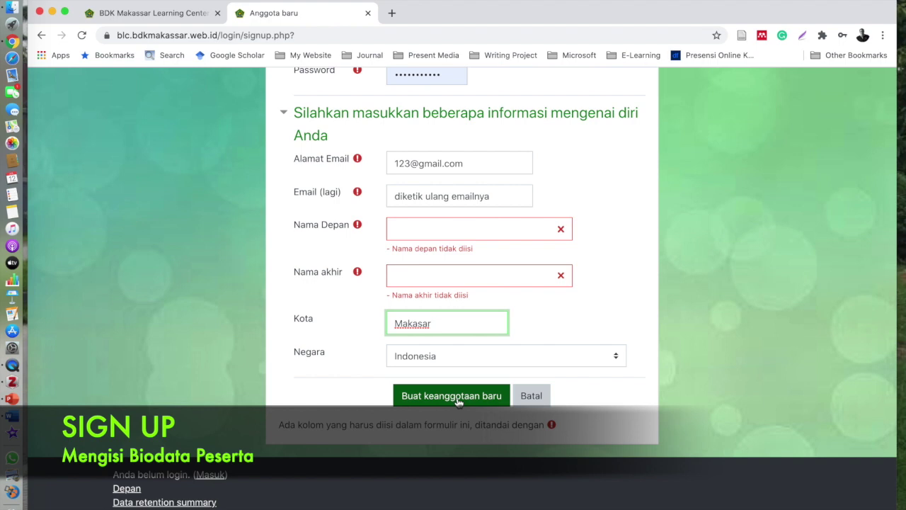
pyautogui.click(448, 227)
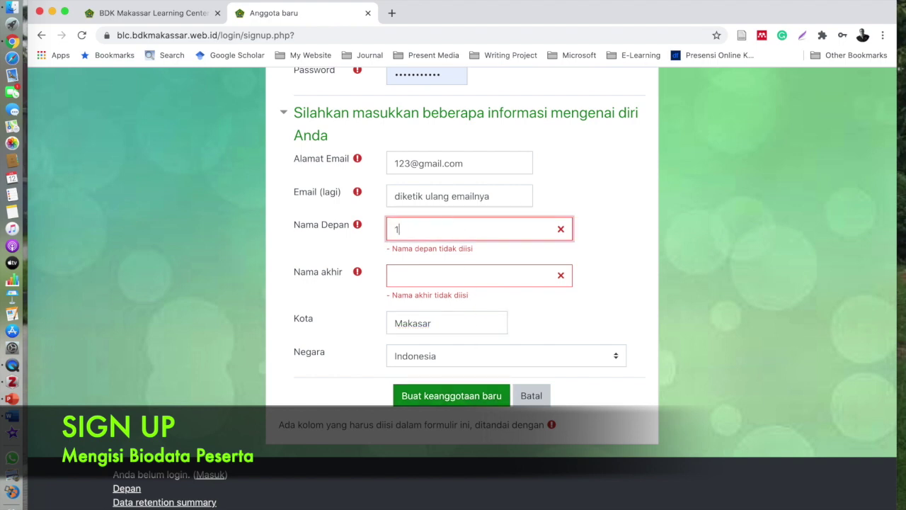
pyautogui.click(425, 277)
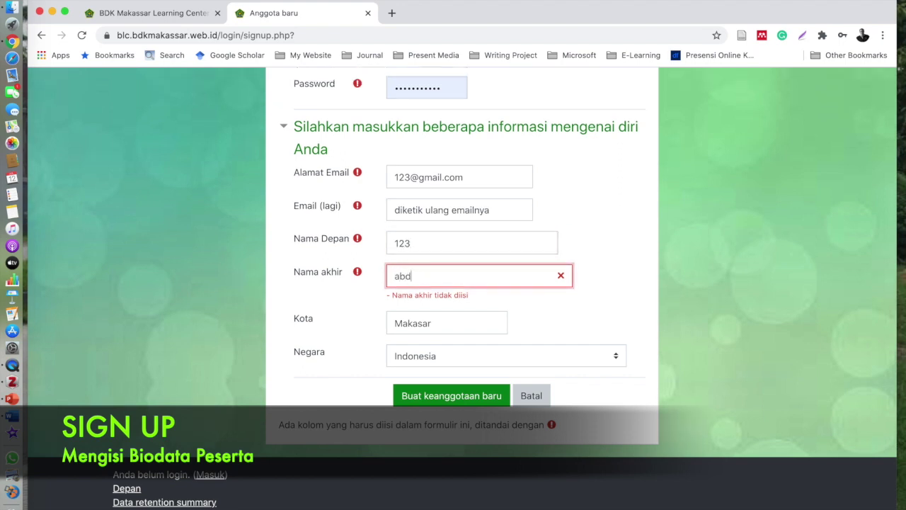
pyautogui.click(442, 330)
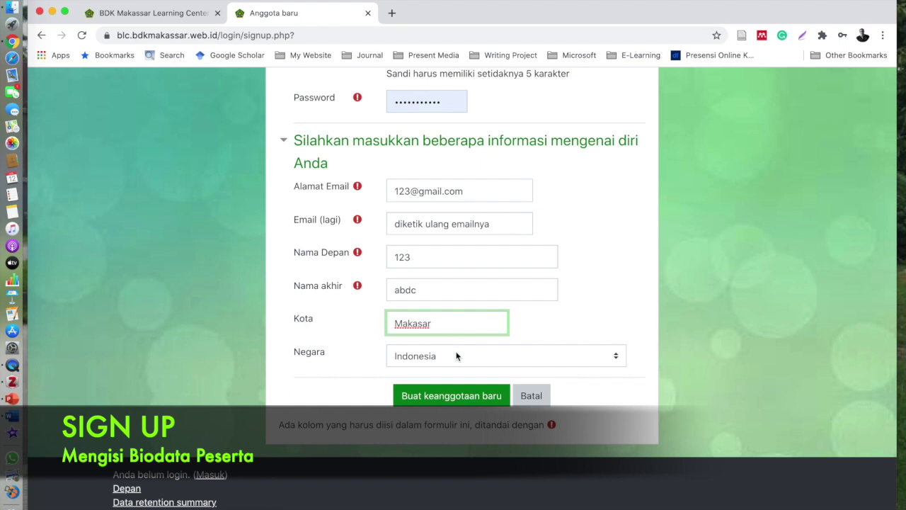
pyautogui.click(467, 398)
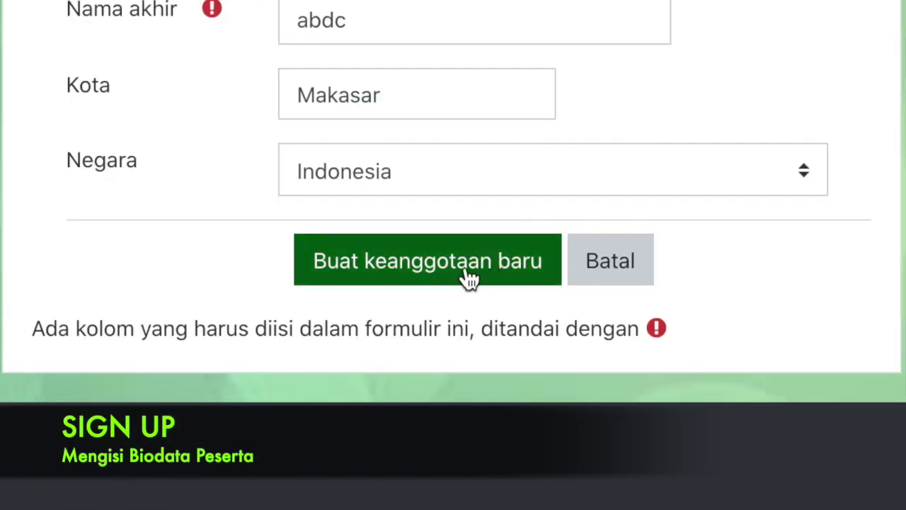
pyautogui.click(466, 269)
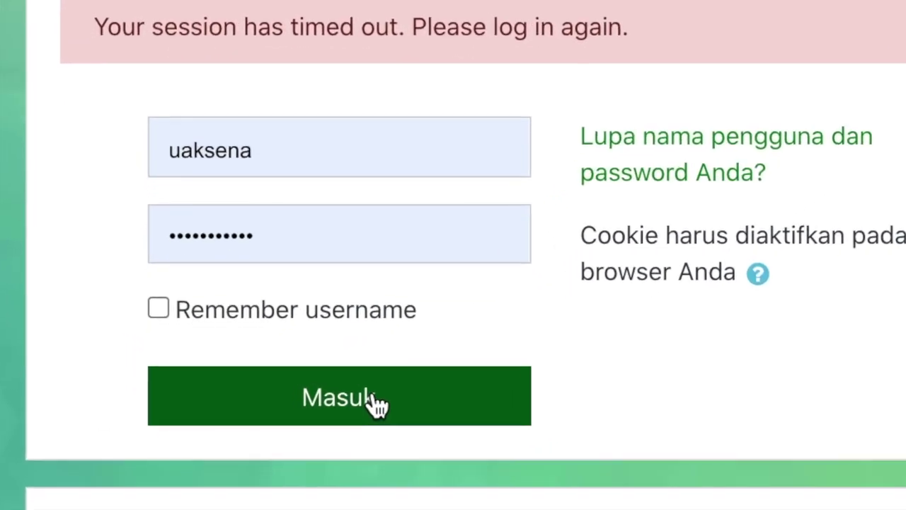
# Log in with the prefilled credentials and go from the dashboard to the site home page
pyautogui.click(379, 404)
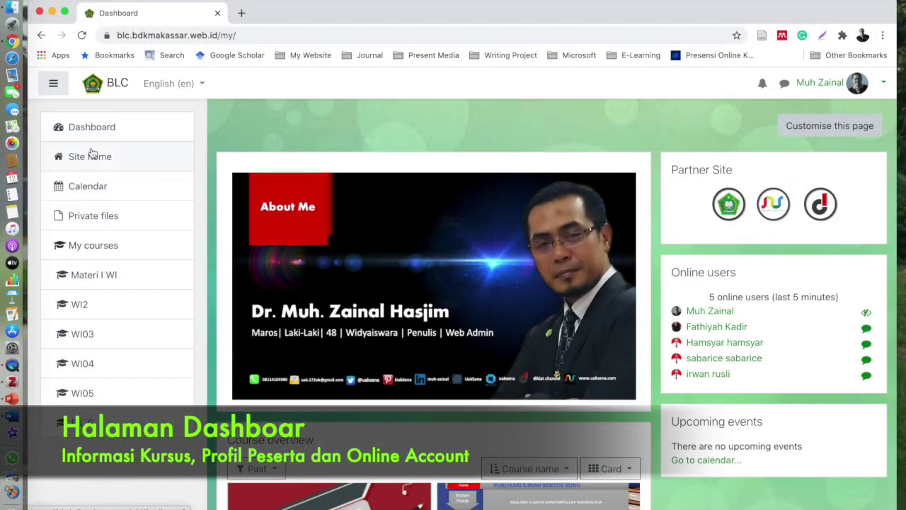
pyautogui.click(51, 86)
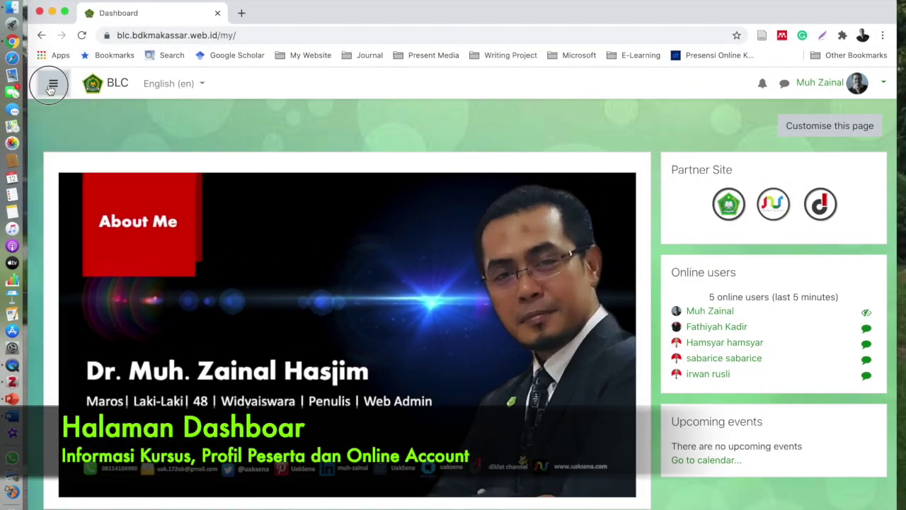
pyautogui.click(50, 85)
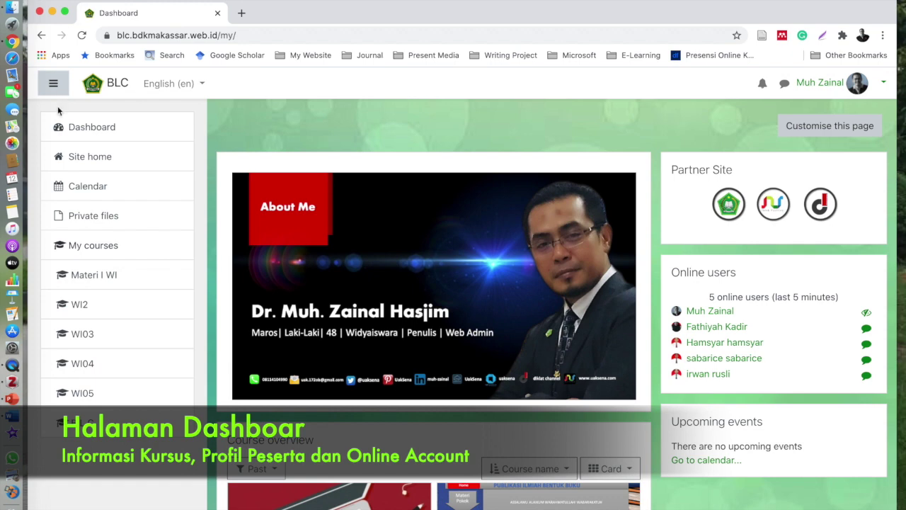
pyautogui.click(108, 157)
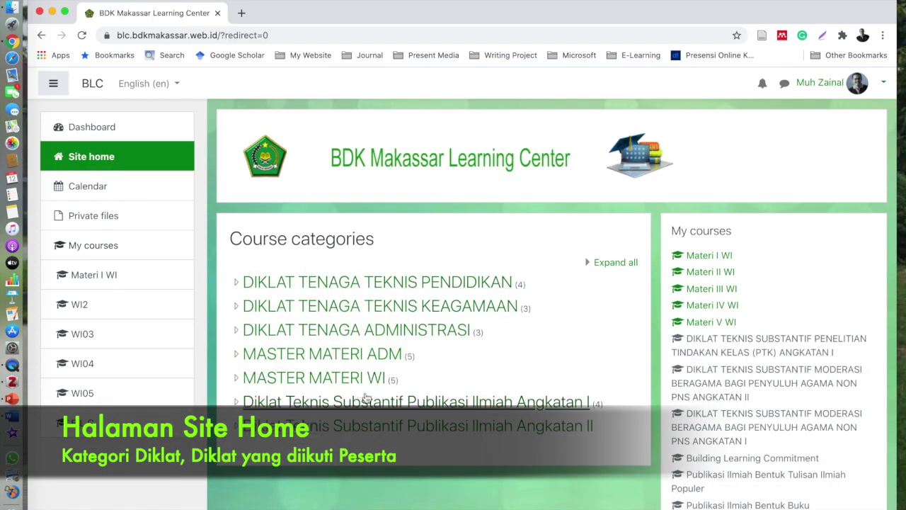
# Open the category Diklat Teknis Substantif Publikasi Ilmiah Angkatan I and look through its objectives and course descriptions
pyautogui.click(882, 83)
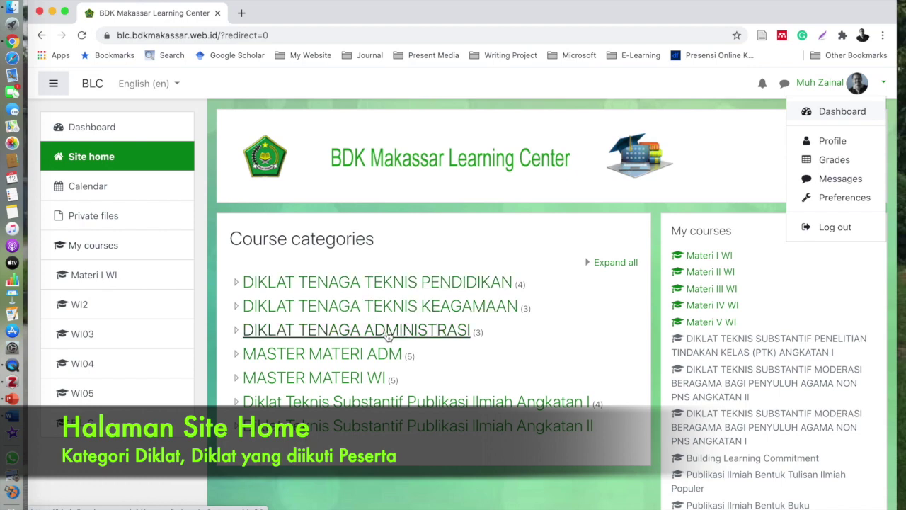
pyautogui.click(389, 406)
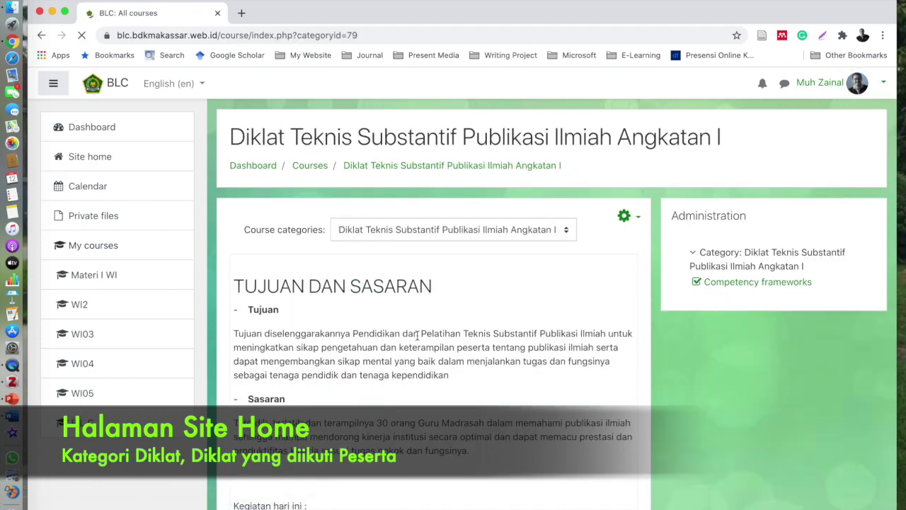
pyautogui.click(882, 84)
pyautogui.click(570, 274)
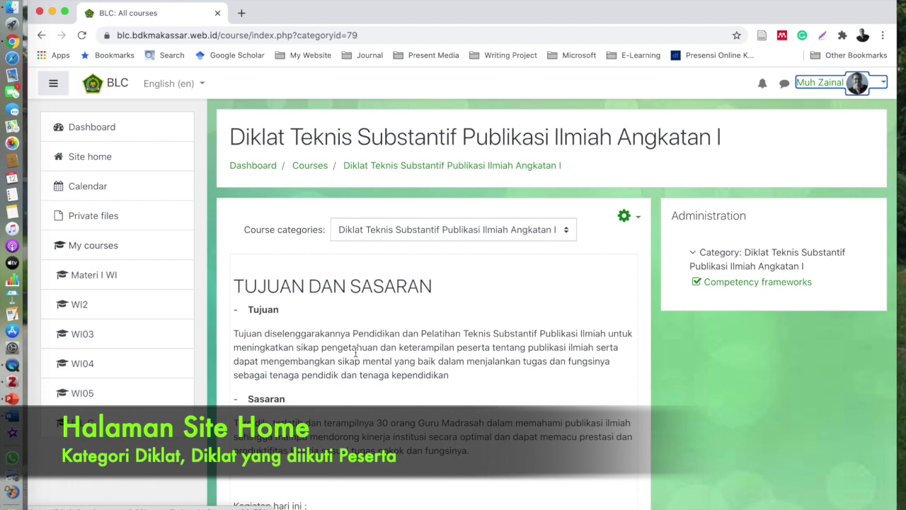
pyautogui.scroll(-15, 355, 352)
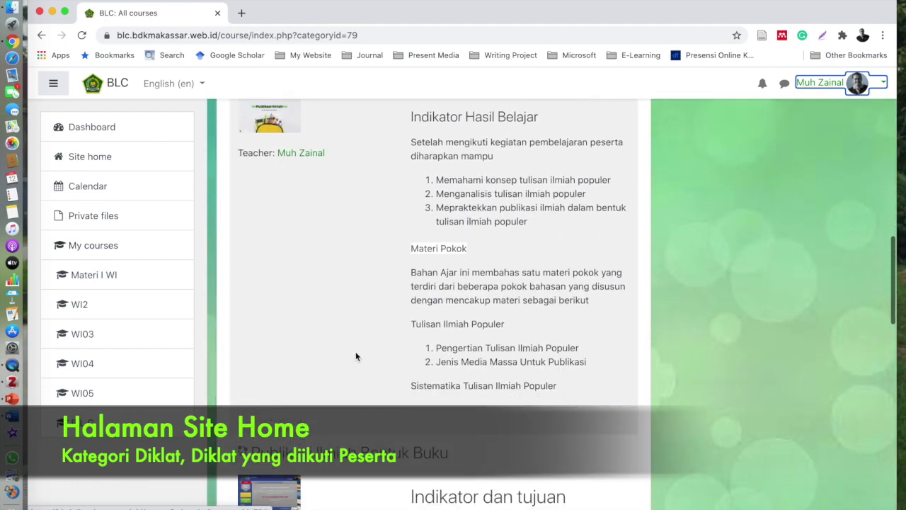
pyautogui.scroll(-15, 356, 356)
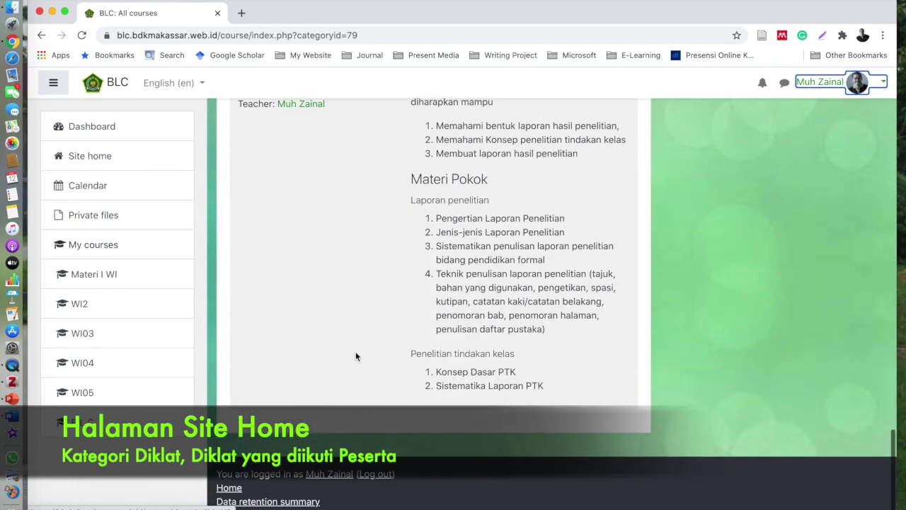
pyautogui.scroll(5, 355, 355)
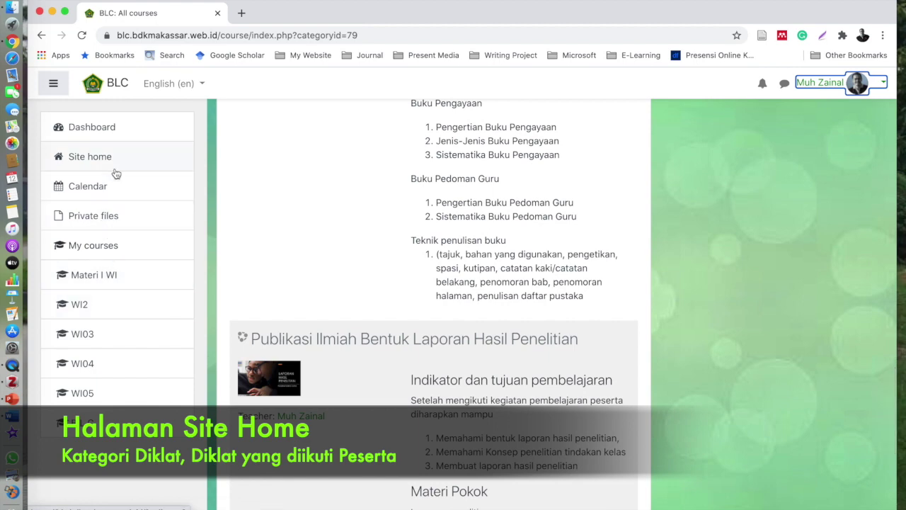
# Return to the site home, open the category DIKLAT TENAGA TEKNIS PENDIDIKAN and review its list of courses
pyautogui.click(97, 160)
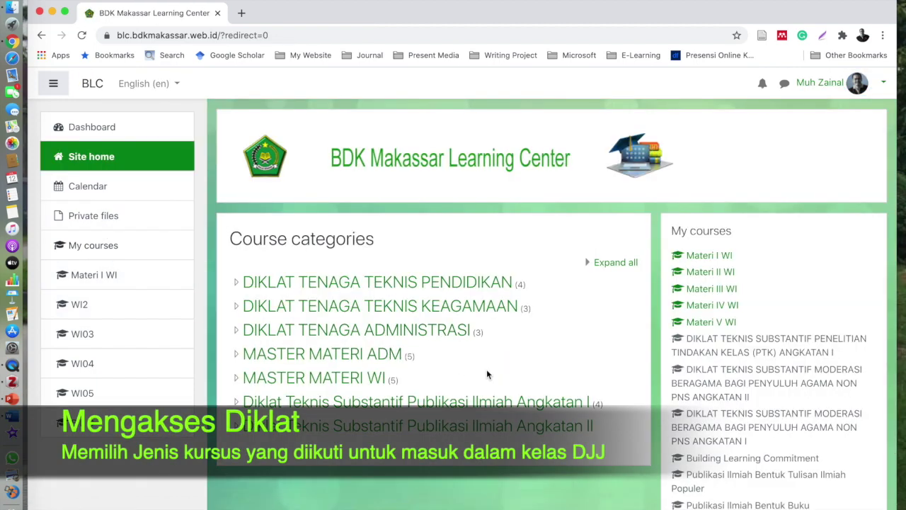
pyautogui.click(457, 283)
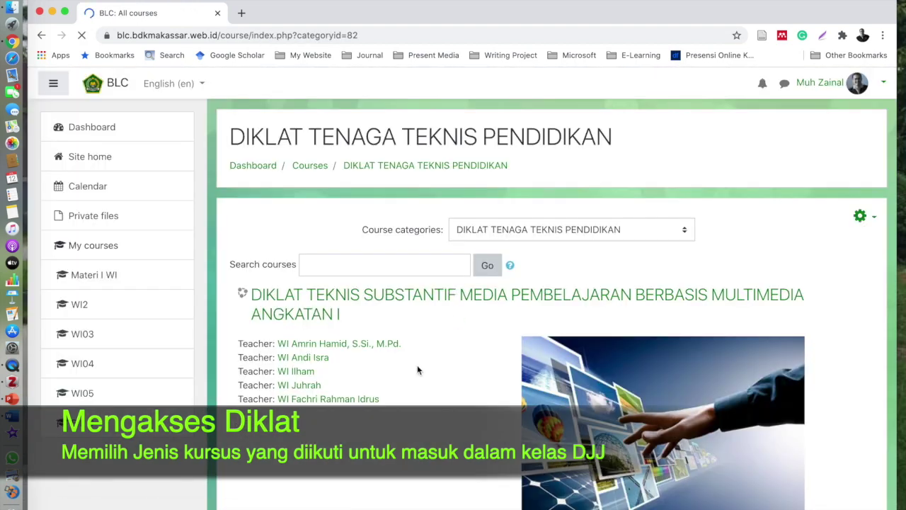
pyautogui.scroll(-4, 417, 368)
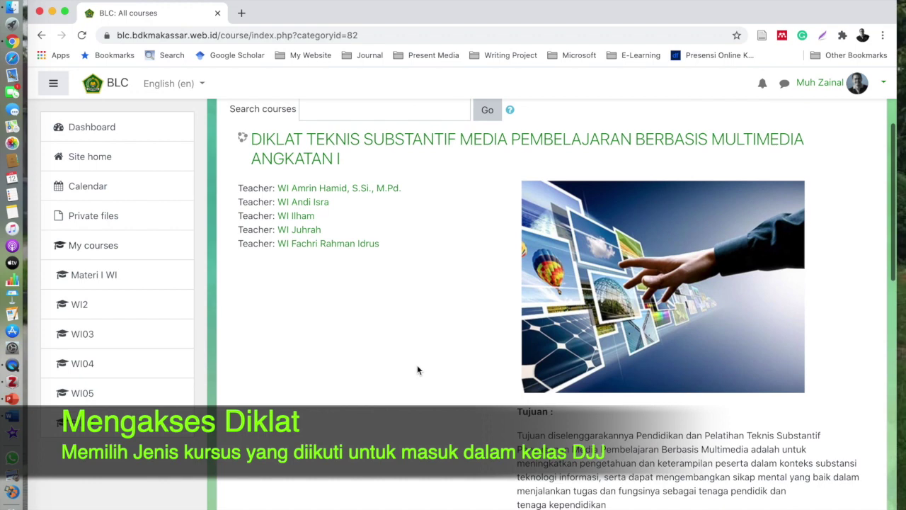
pyautogui.scroll(-10, 417, 368)
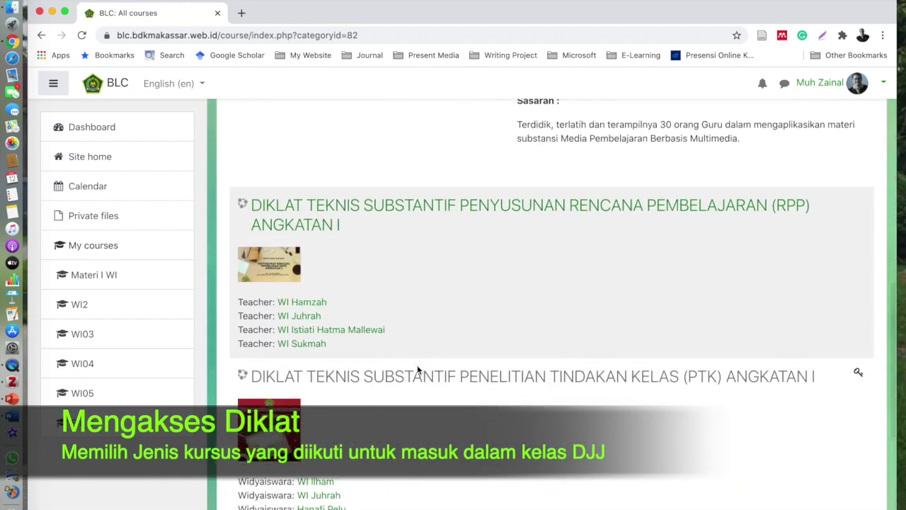
pyautogui.scroll(3, 418, 370)
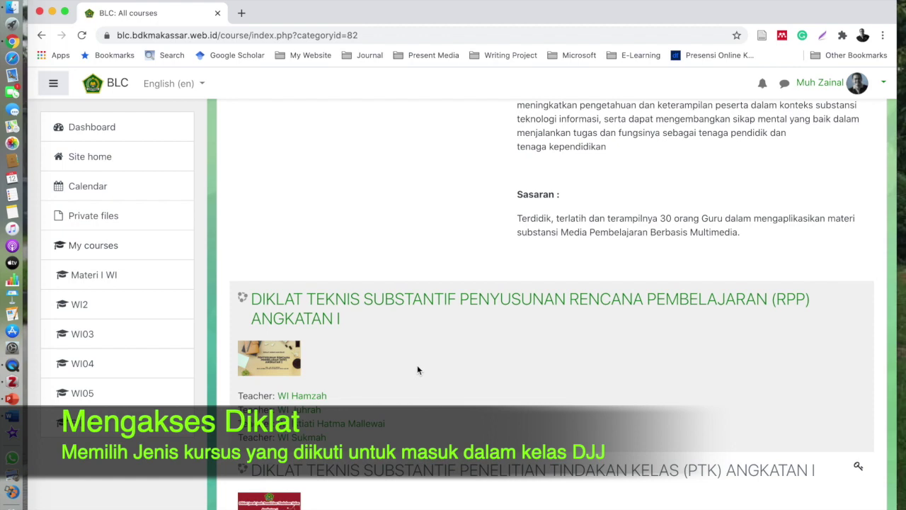
pyautogui.scroll(-6, 417, 368)
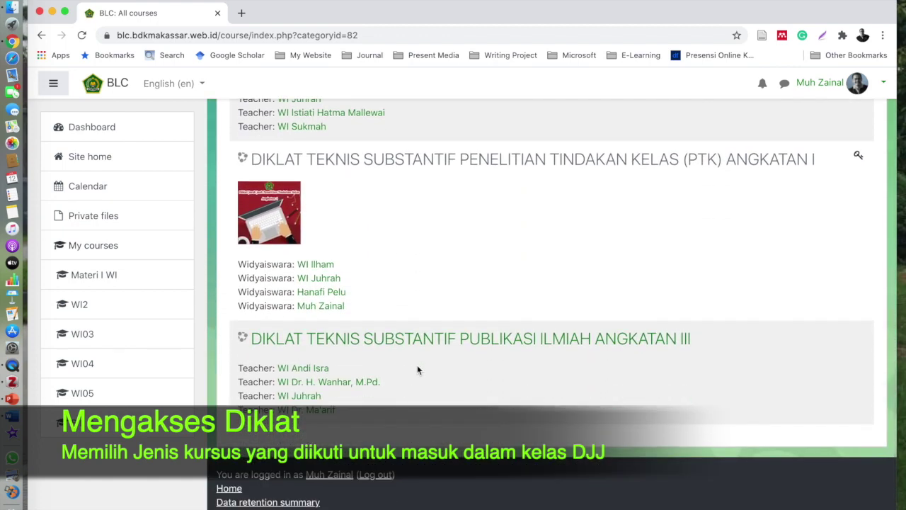
pyautogui.scroll(7, 417, 365)
pyautogui.scroll(8, 417, 368)
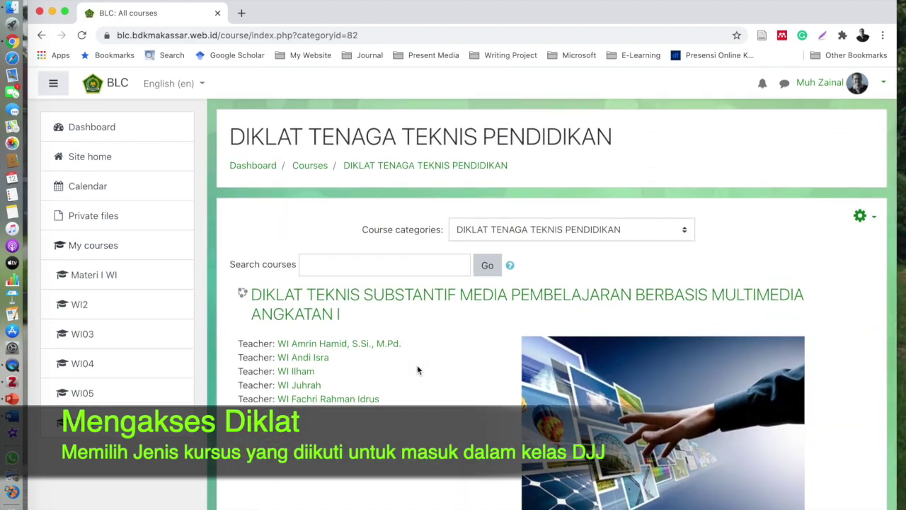
# Open the course DIKLAT TEKNIS SUBSTANTIF PENELITIAN TINDAKAN KELAS (PTK) ANGKATAN I from the category's list
pyautogui.scroll(-15, 416, 364)
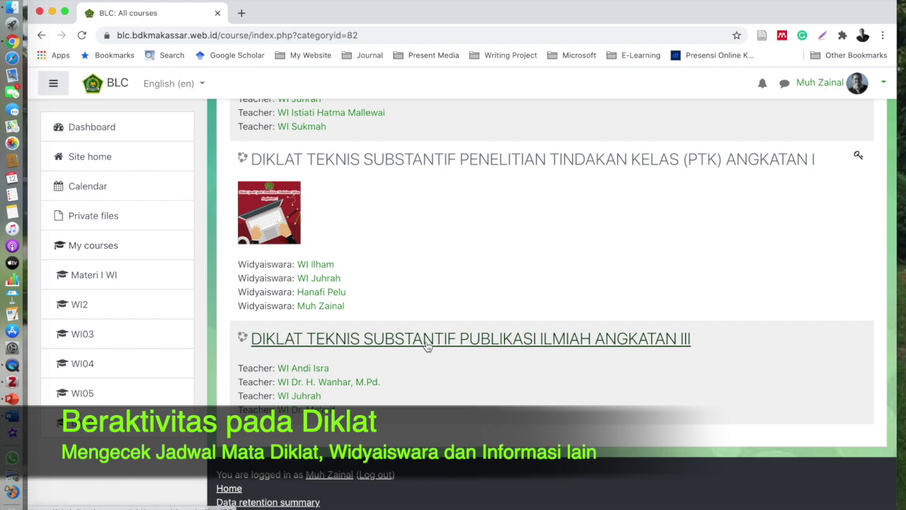
pyautogui.scroll(1, 427, 269)
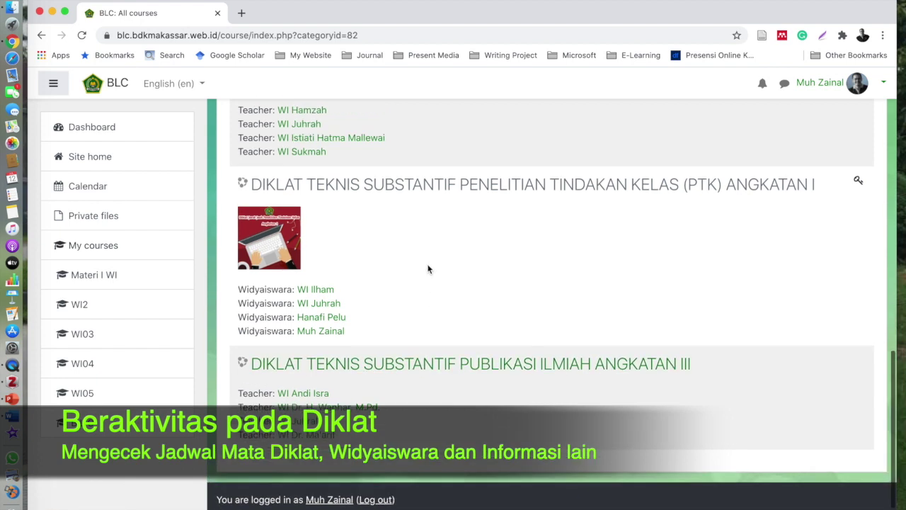
pyautogui.scroll(3, 428, 269)
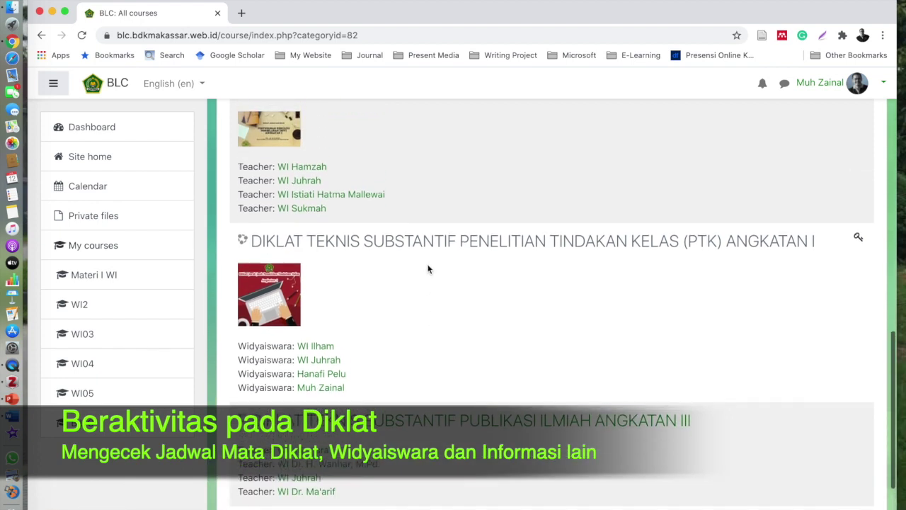
pyautogui.click(442, 266)
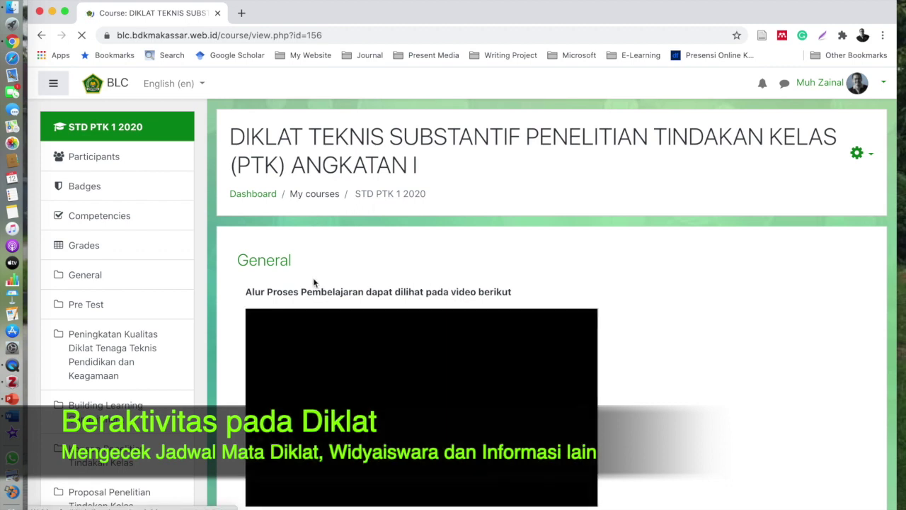
# Switch the account's role in the PTK course to Student
pyautogui.scroll(-3, 313, 281)
pyautogui.scroll(-1, 314, 282)
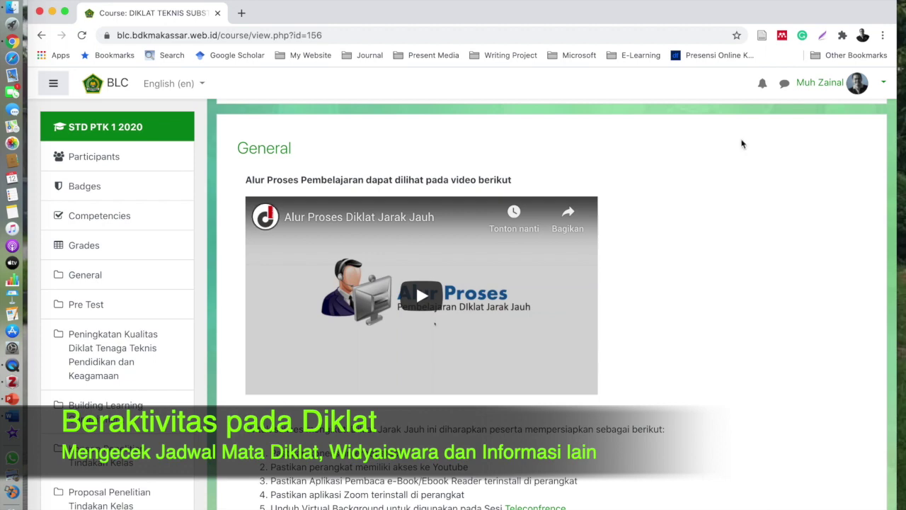
pyautogui.click(886, 86)
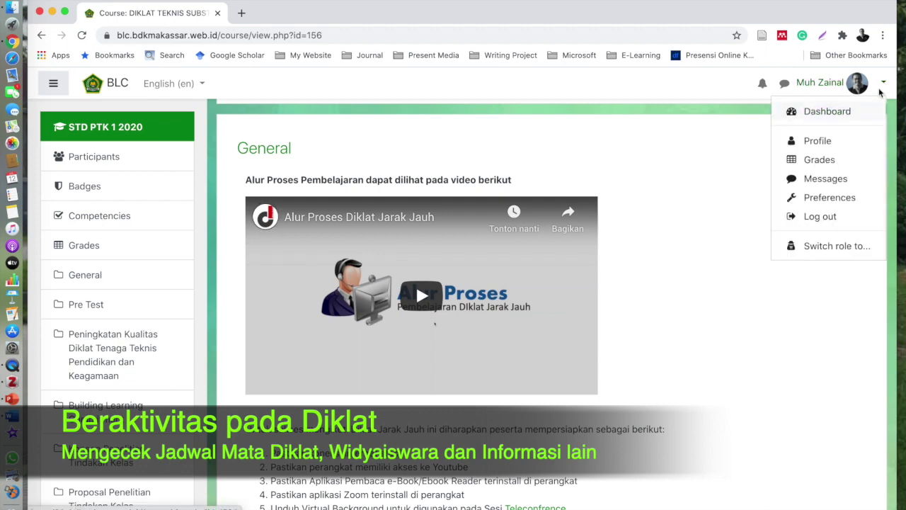
pyautogui.click(821, 246)
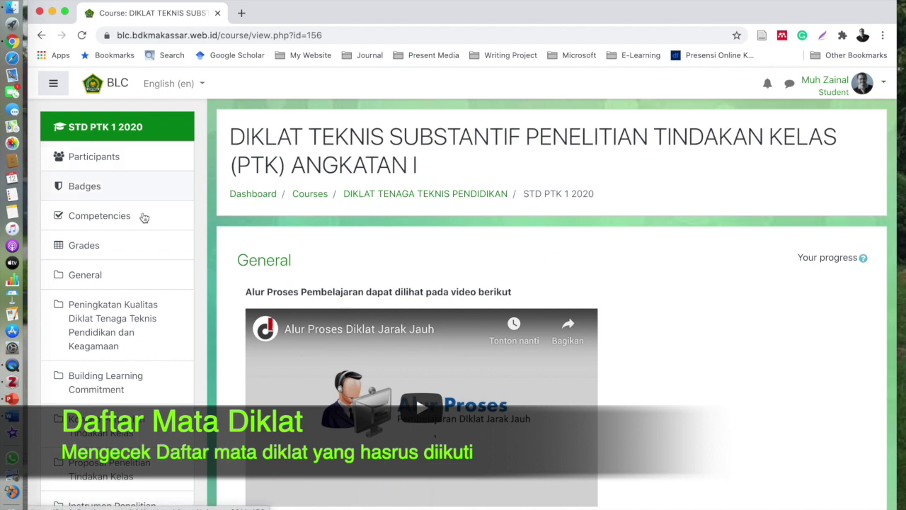
# Look through the course's list of training subjects, from Peningkatan Kualitas Diklat Tenaga Teknis Pendidikan dan Keagamaan to PENUTUPAN
pyautogui.scroll(-2, 141, 315)
pyautogui.scroll(-2, 141, 315)
pyautogui.scroll(4, 144, 311)
pyautogui.scroll(-1, 137, 339)
pyautogui.scroll(-1, 137, 339)
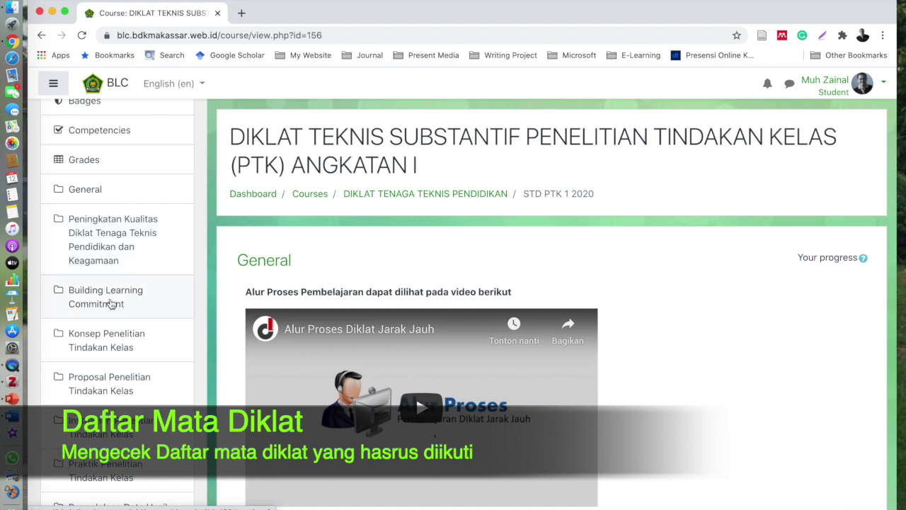
pyautogui.scroll(-2, 116, 297)
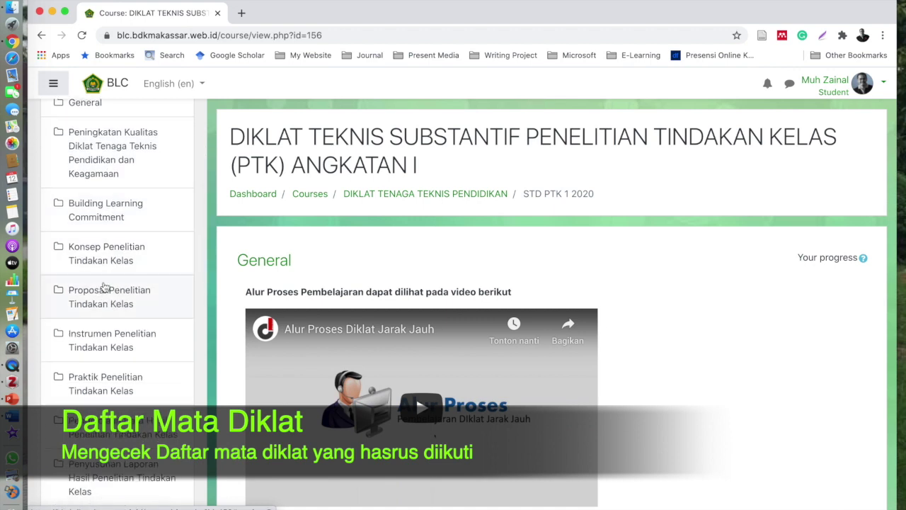
pyautogui.scroll(-2, 103, 305)
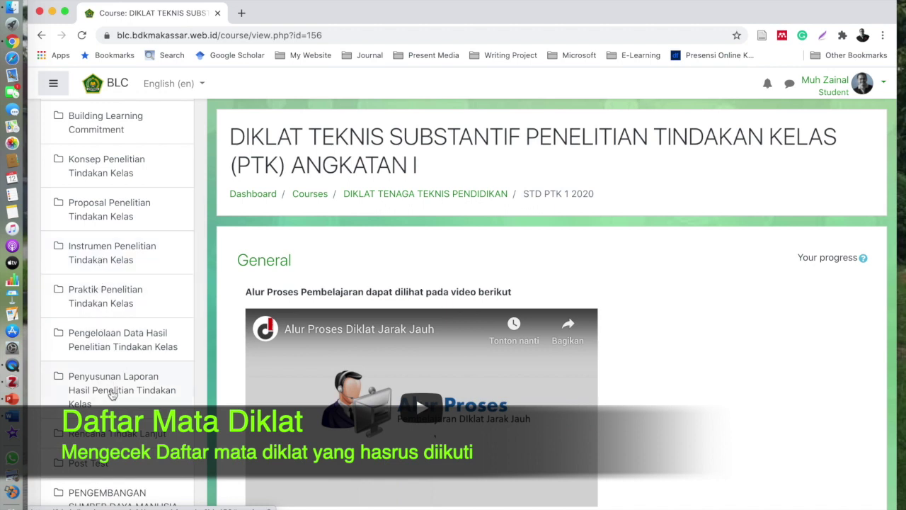
pyautogui.scroll(-3, 112, 395)
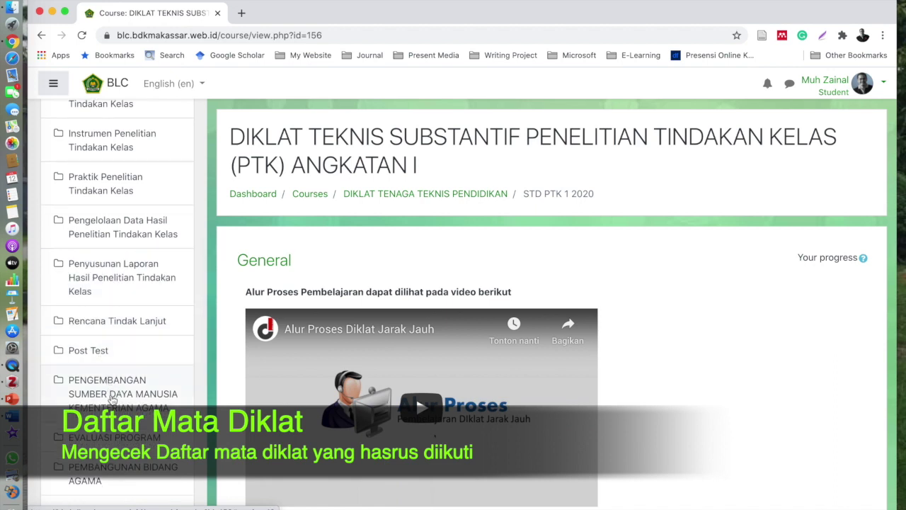
pyautogui.scroll(-5, 111, 400)
pyautogui.scroll(2, 113, 373)
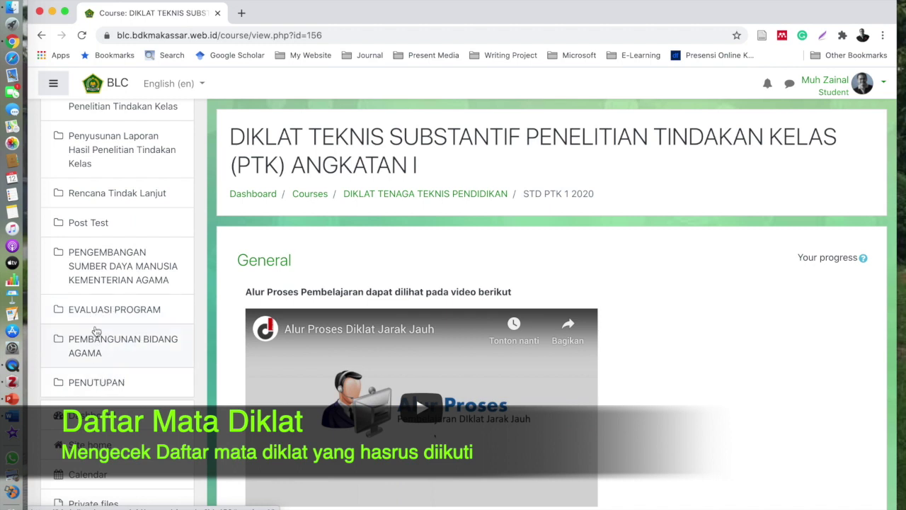
pyautogui.scroll(10, 111, 257)
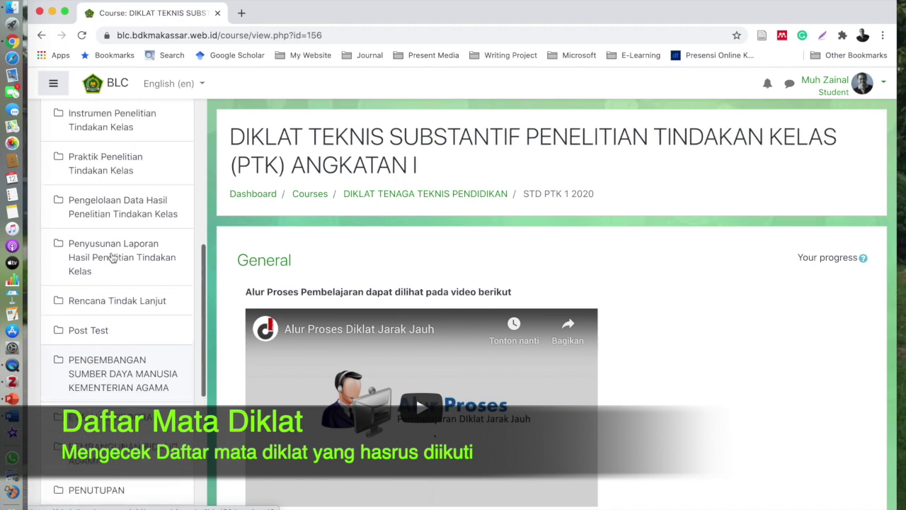
pyautogui.scroll(2, 112, 257)
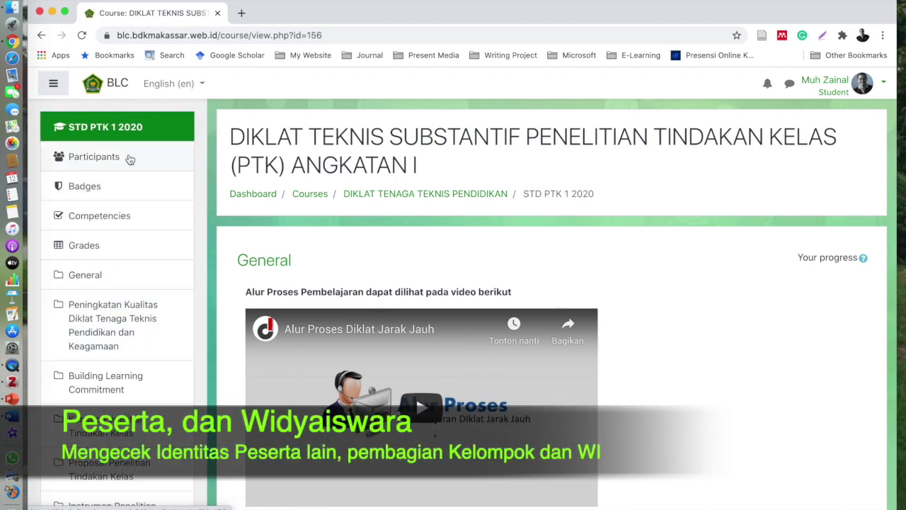
# Open the course's participant list and review the participants' roles and groups
pyautogui.click(87, 161)
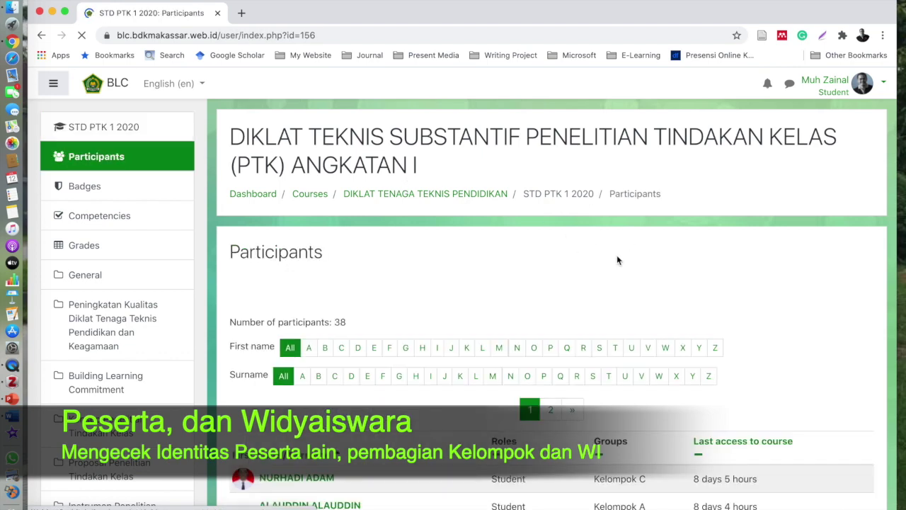
pyautogui.scroll(-4, 433, 338)
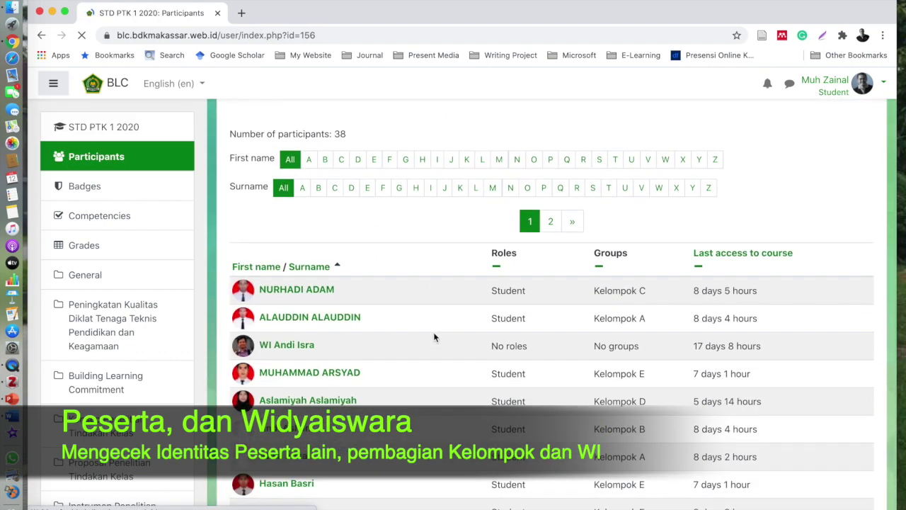
pyautogui.scroll(-1, 434, 337)
pyautogui.scroll(2, 486, 319)
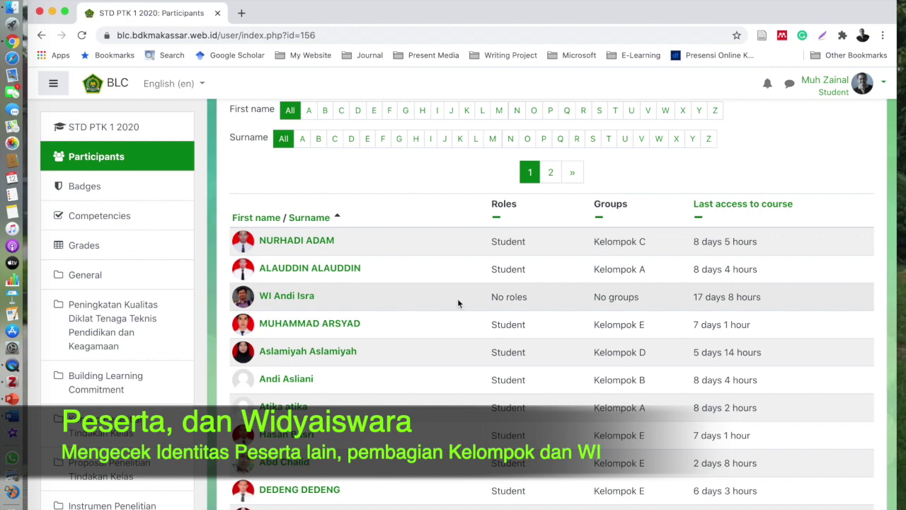
pyautogui.scroll(2, 425, 316)
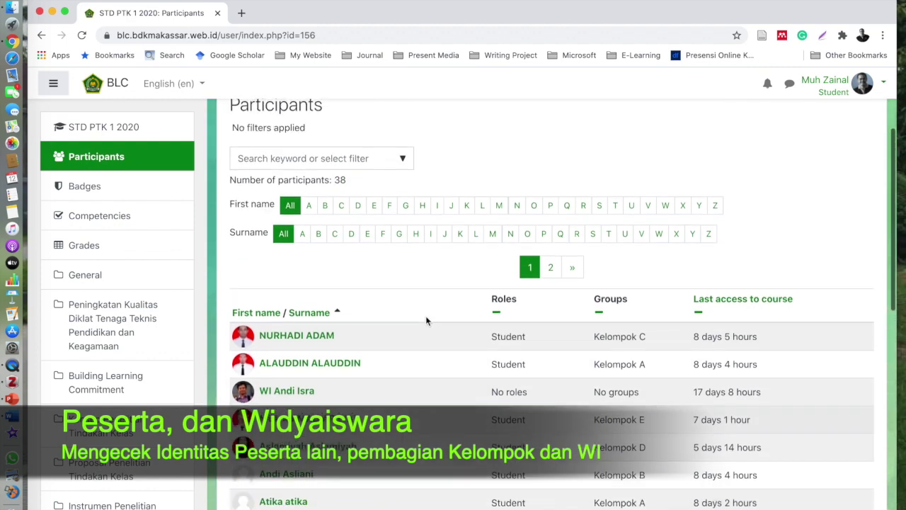
# Filter the participants by the role Widyaiswara, and replace that filter with the role Course creator
pyautogui.scroll(2, 425, 315)
pyautogui.click(403, 276)
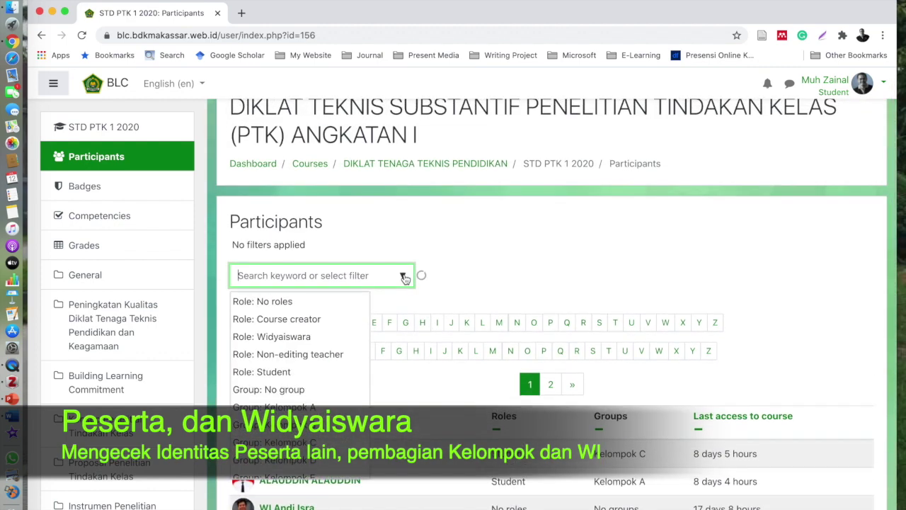
pyautogui.click(305, 339)
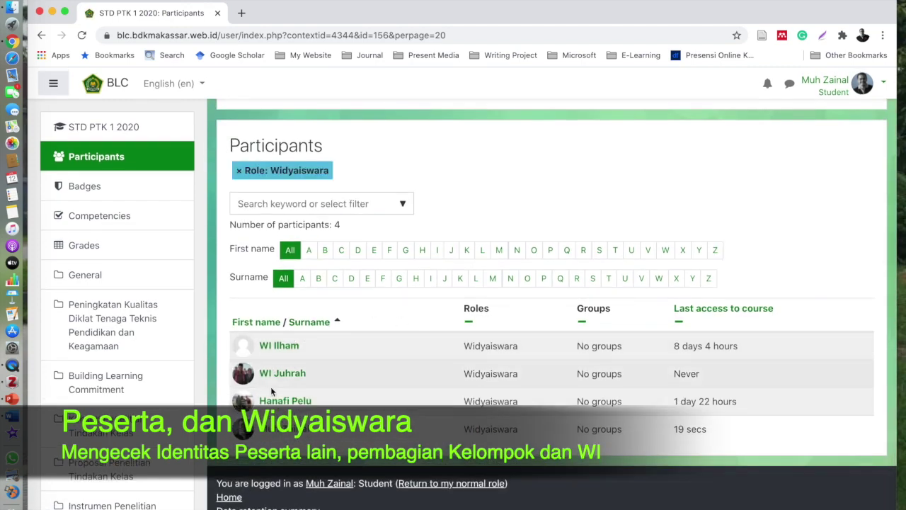
pyautogui.click(402, 204)
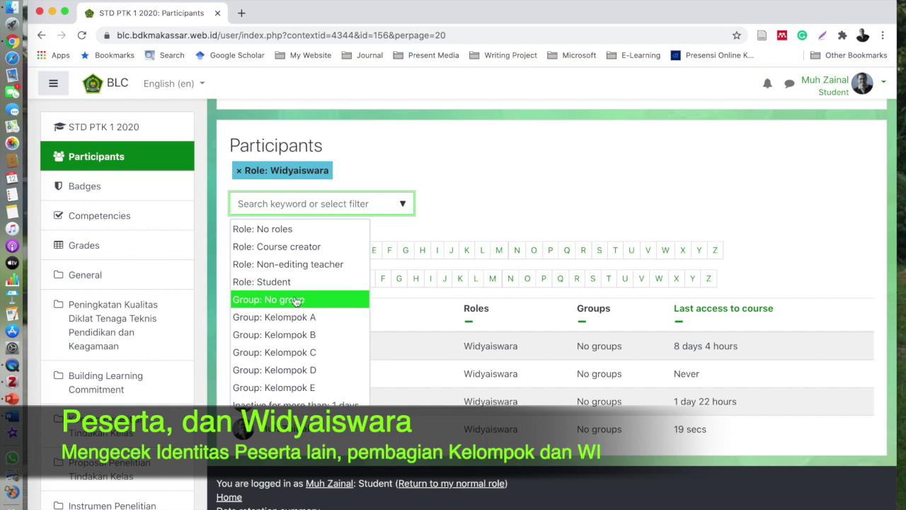
pyautogui.click(290, 247)
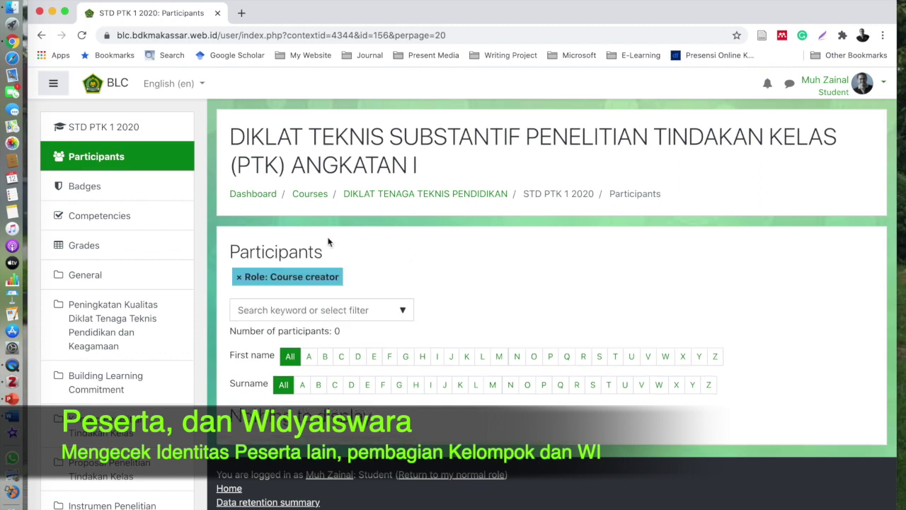
# Filter the participants by the role Student instead of Course creator and look through the resulting list
pyautogui.click(403, 311)
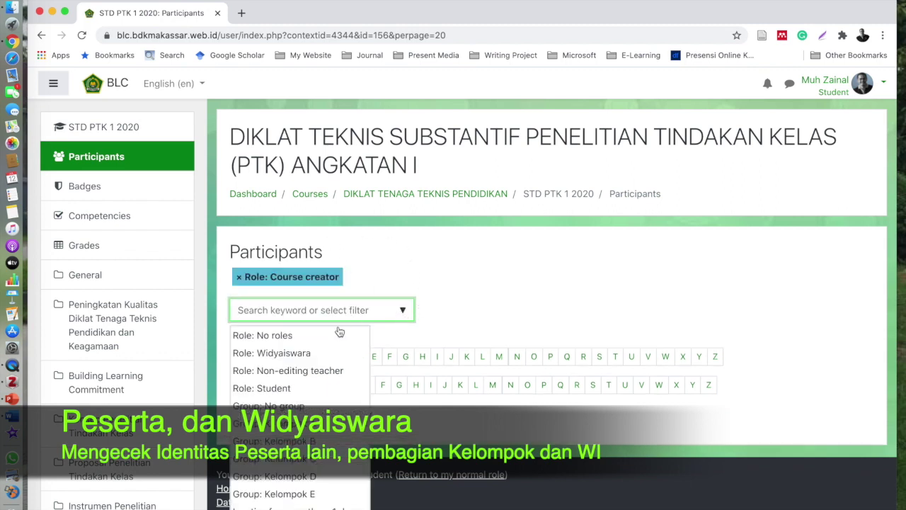
pyautogui.click(283, 387)
pyautogui.click(269, 277)
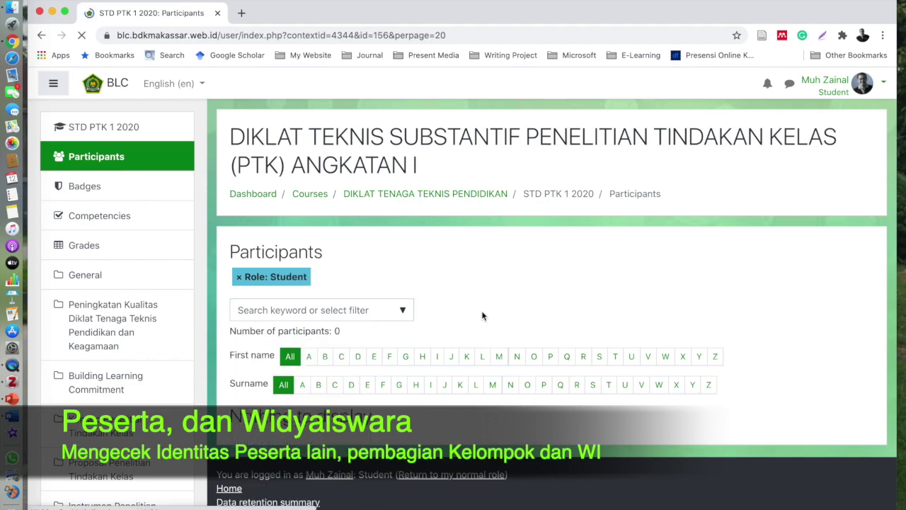
pyautogui.scroll(-5, 440, 382)
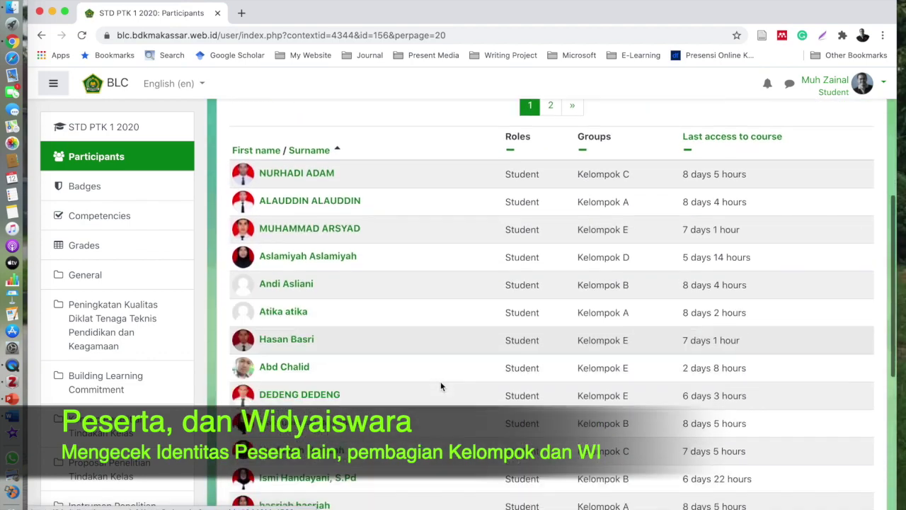
pyautogui.scroll(-3, 440, 386)
pyautogui.scroll(7, 440, 386)
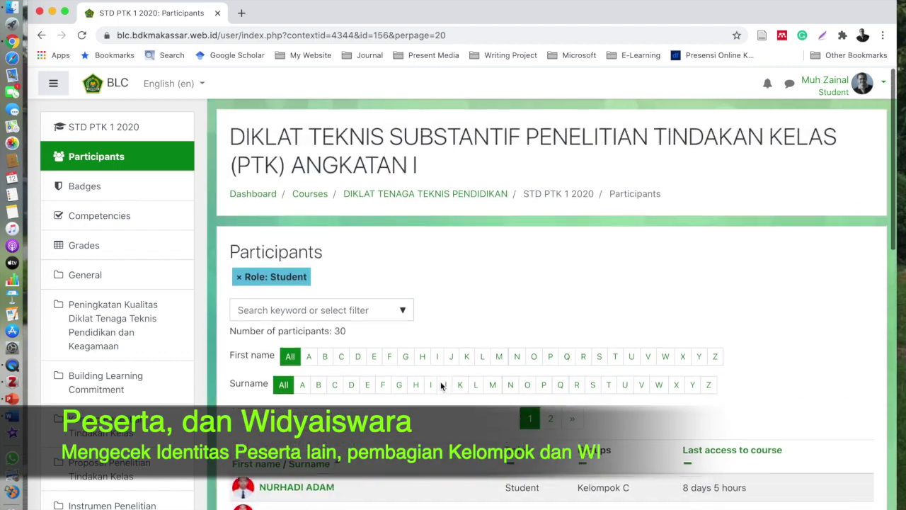
# Narrow the student list to the group Kelompok A and view its members
pyautogui.scroll(-2, 440, 384)
pyautogui.click(401, 262)
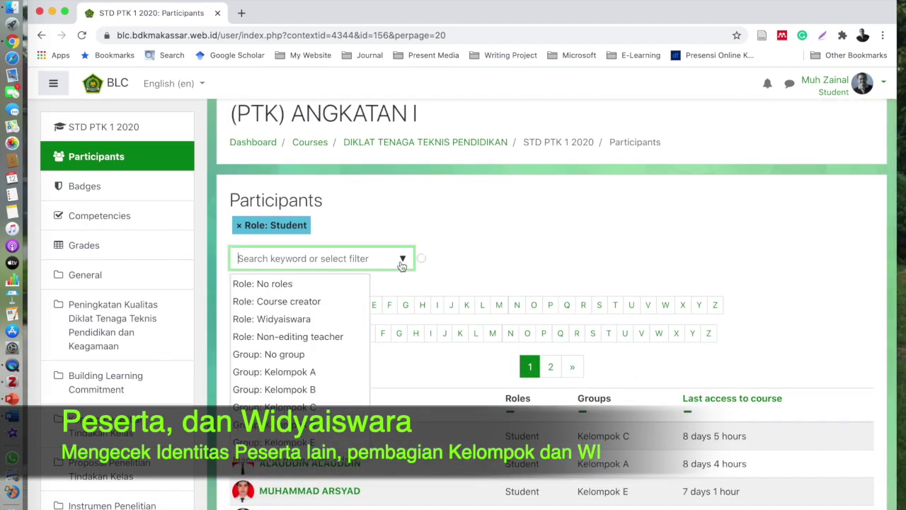
pyautogui.click(299, 374)
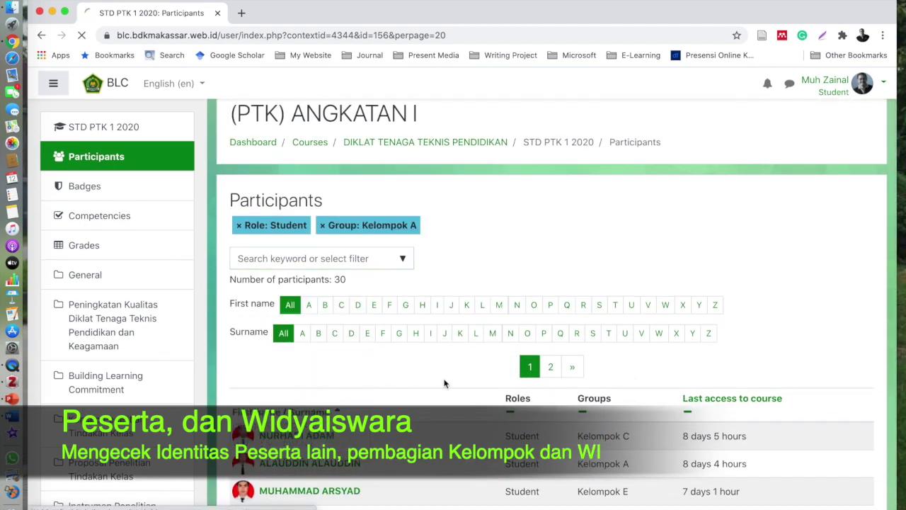
pyautogui.scroll(-3, 451, 391)
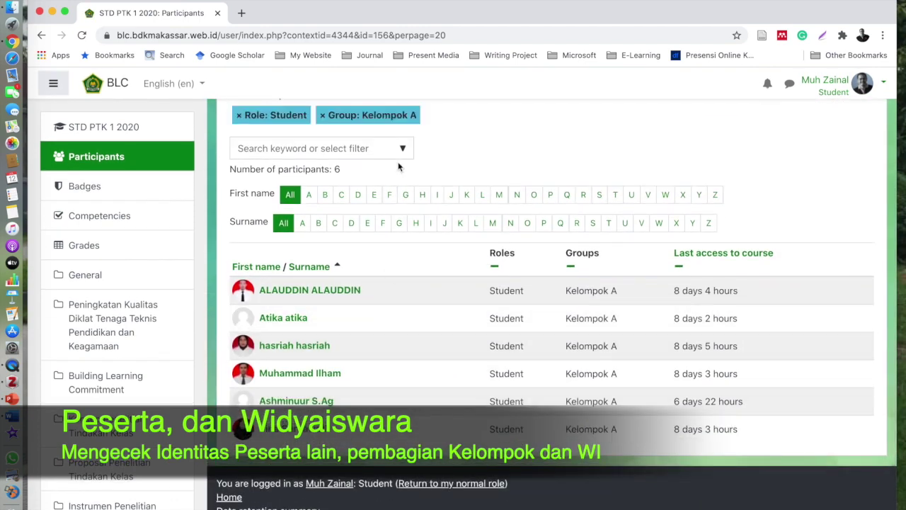
# Change the group filter on the student list to Kelompok D and view its members
pyautogui.click(403, 150)
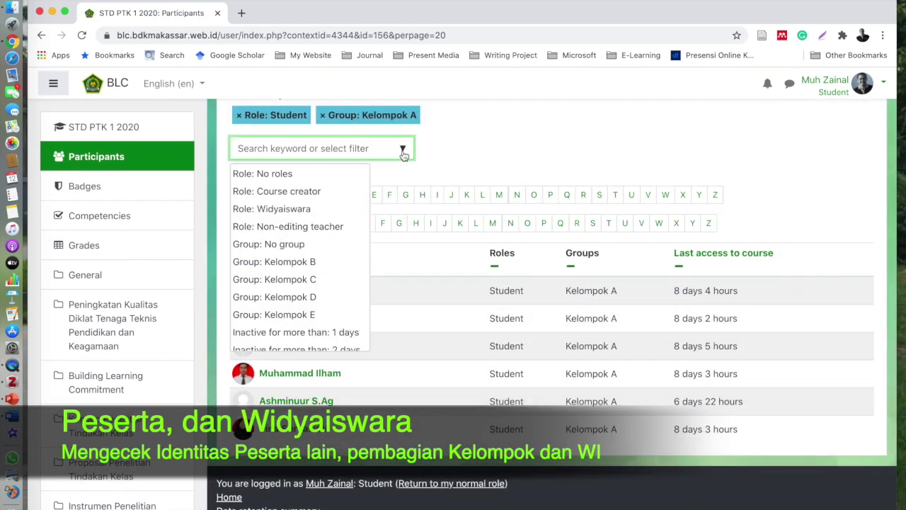
pyautogui.click(310, 297)
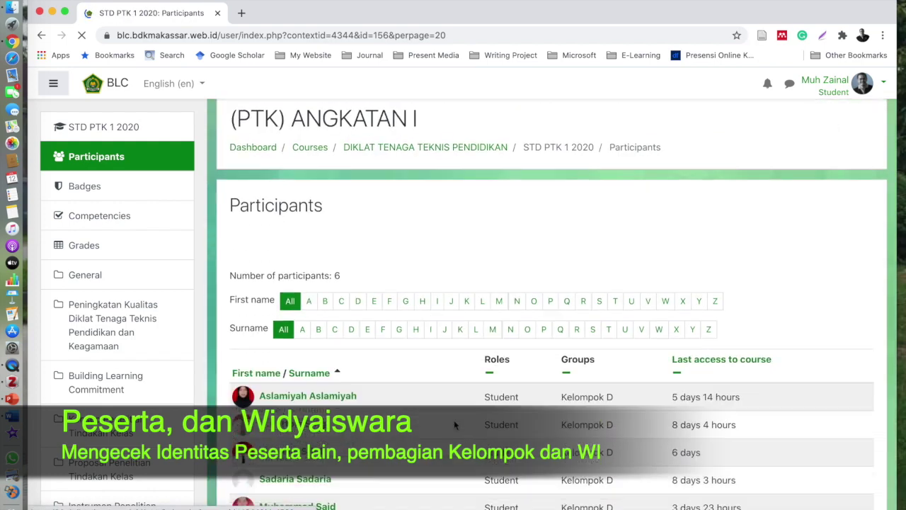
pyautogui.scroll(5, 439, 328)
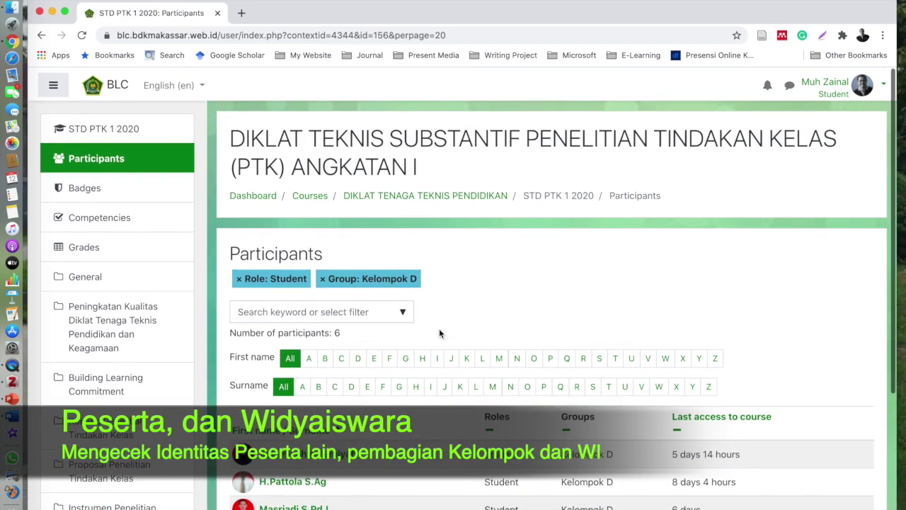
# Open the course's badges and review the available medals with their descriptions and award criteria
pyautogui.click(80, 191)
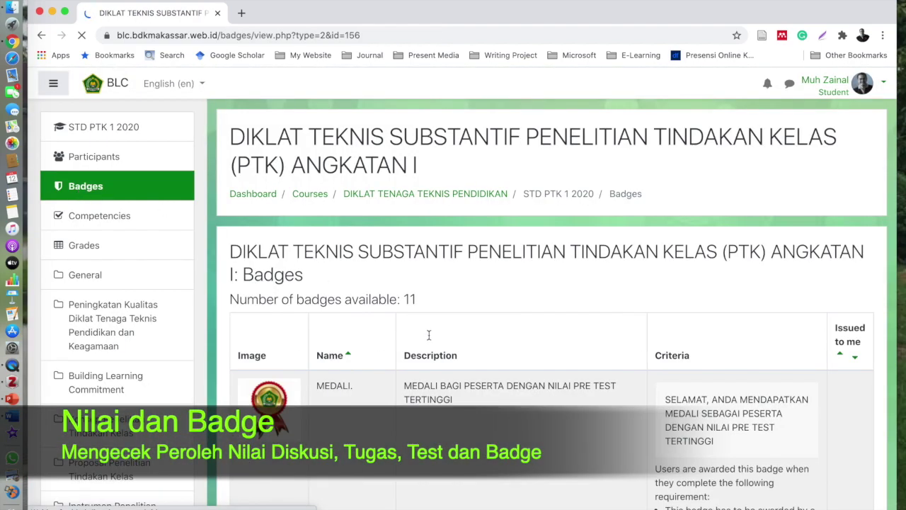
pyautogui.scroll(-10, 479, 366)
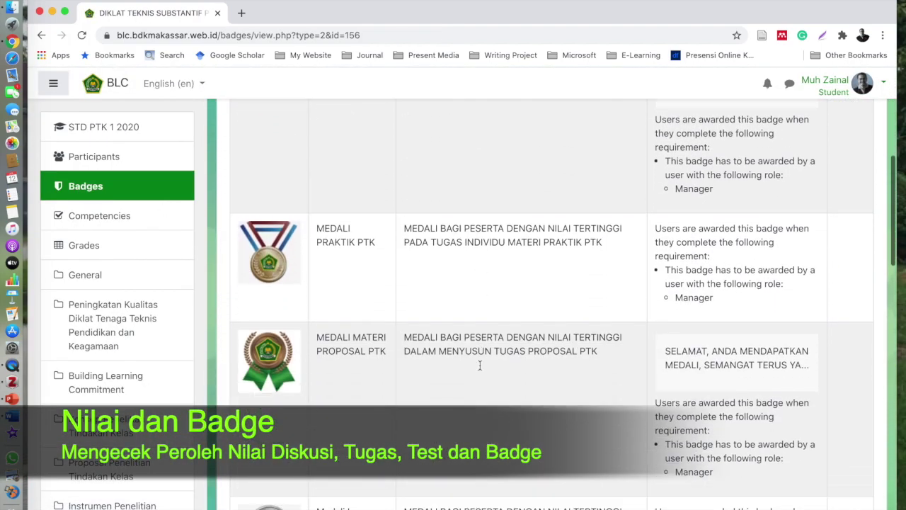
pyautogui.scroll(-12, 479, 364)
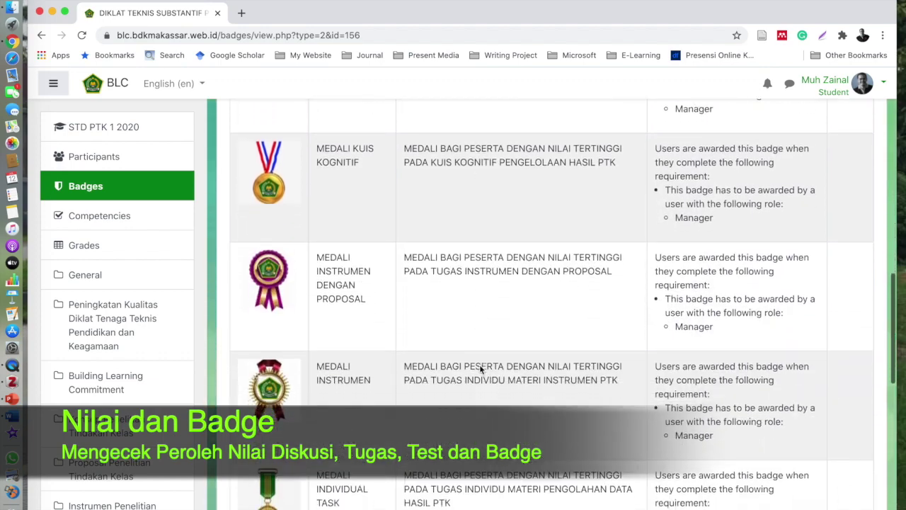
pyautogui.scroll(-6, 479, 368)
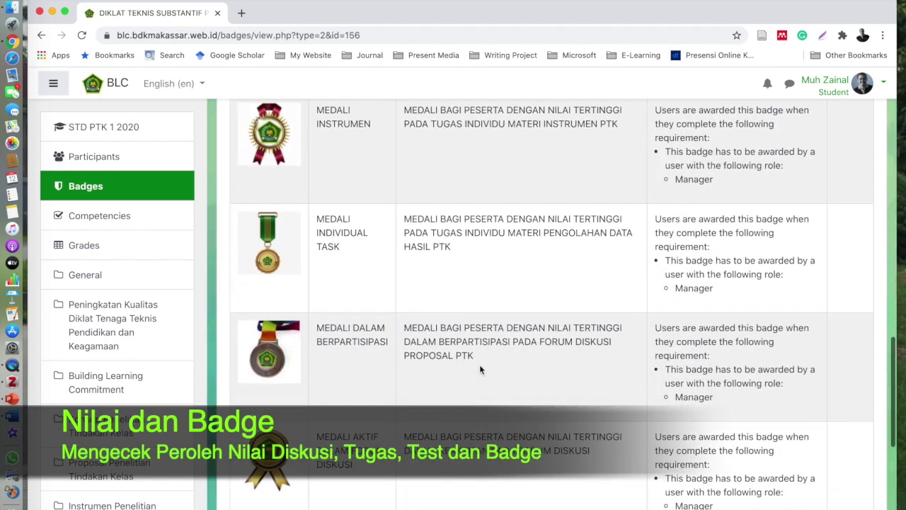
pyautogui.scroll(7, 495, 383)
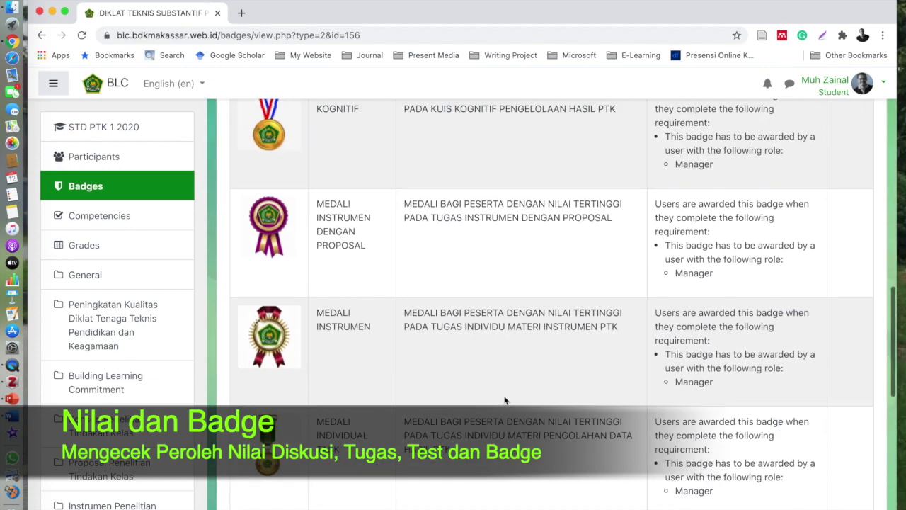
pyautogui.scroll(10, 504, 400)
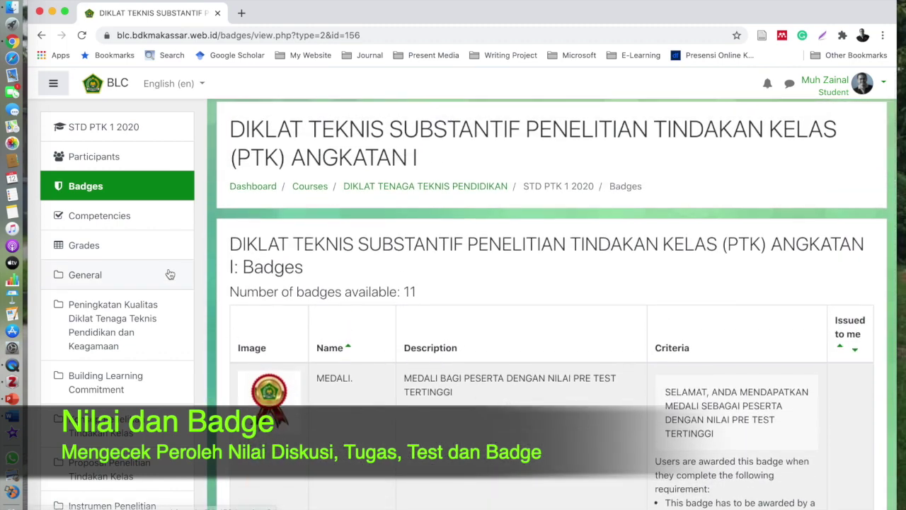
# Open the course's grades, review the graded items in the user report, and view the Upload Tugas assignment
pyautogui.click(91, 250)
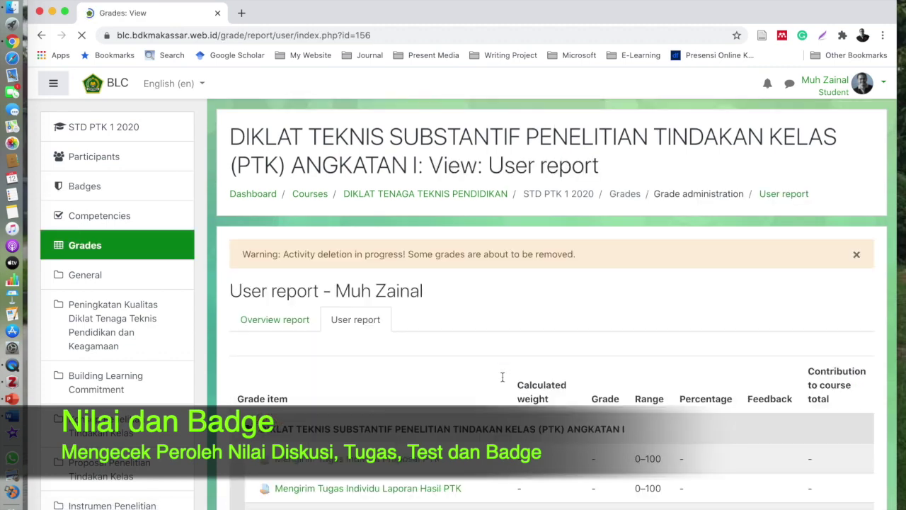
pyautogui.scroll(-5, 390, 397)
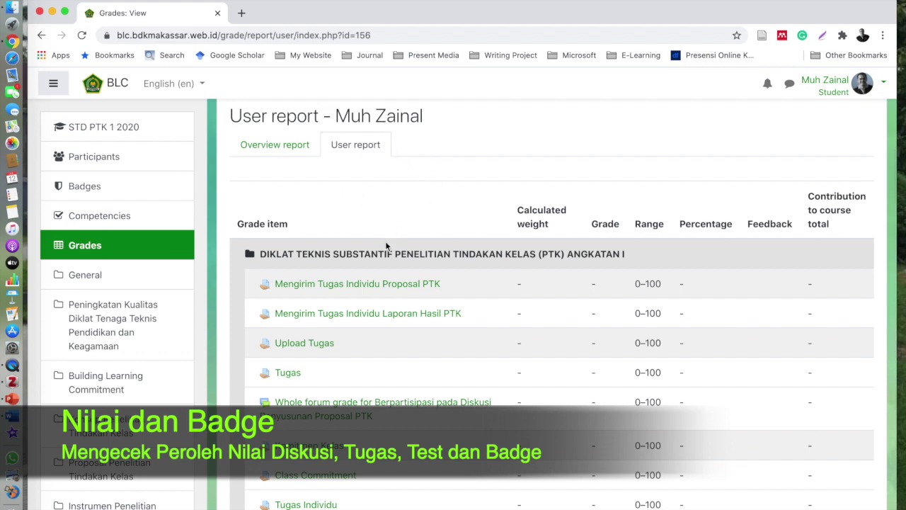
pyautogui.scroll(-5, 423, 413)
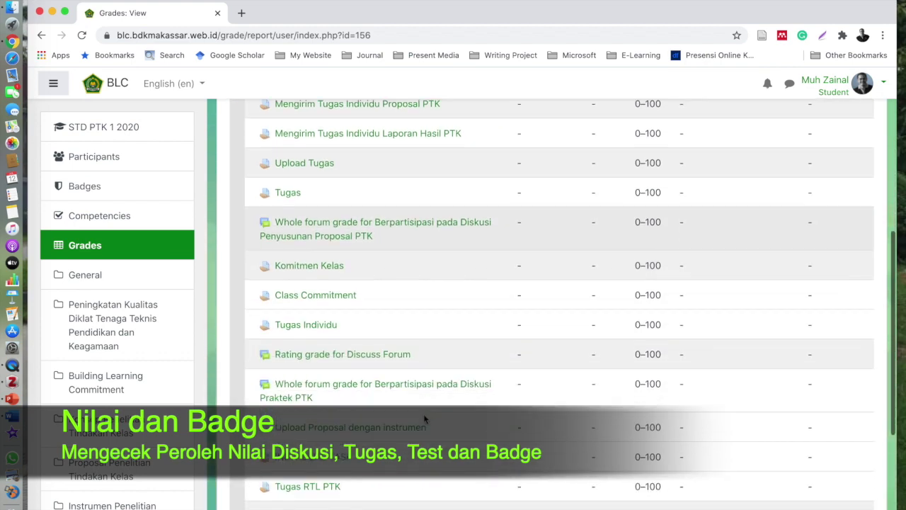
pyautogui.scroll(5, 423, 413)
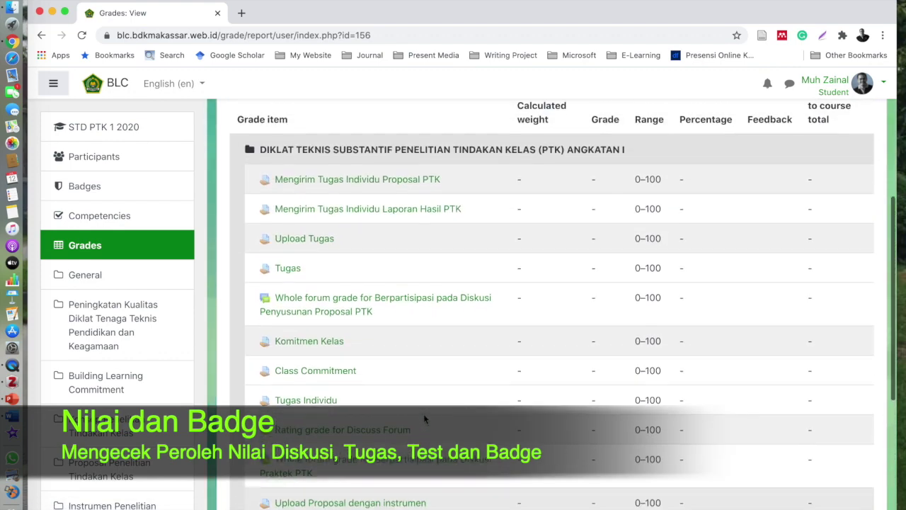
pyautogui.scroll(3, 424, 414)
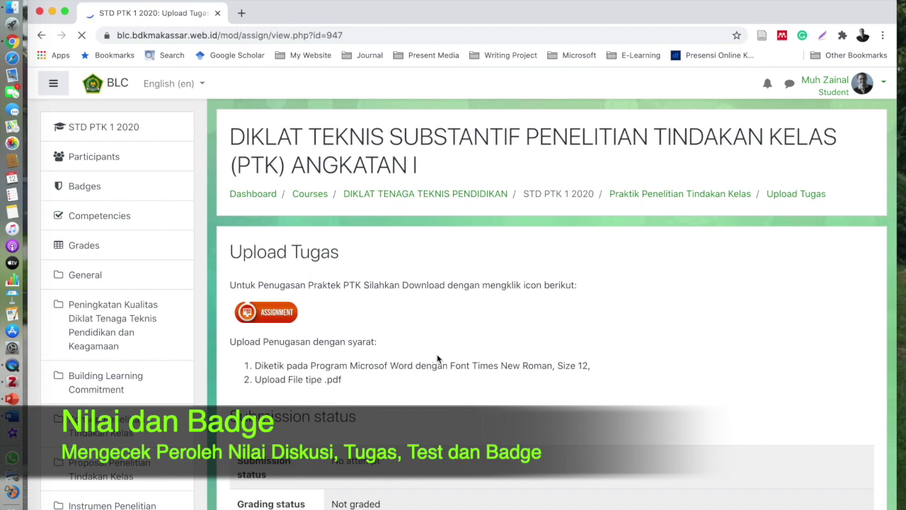
pyautogui.scroll(-5, 433, 359)
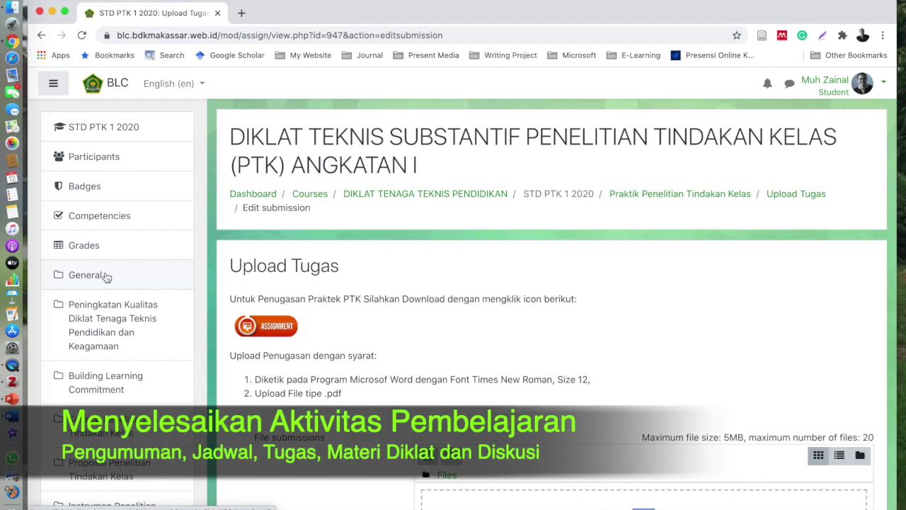
# Return to the STD PTK 1 2020 course page and read its General section with the Pengumuman and the activity schedule link
pyautogui.click(105, 133)
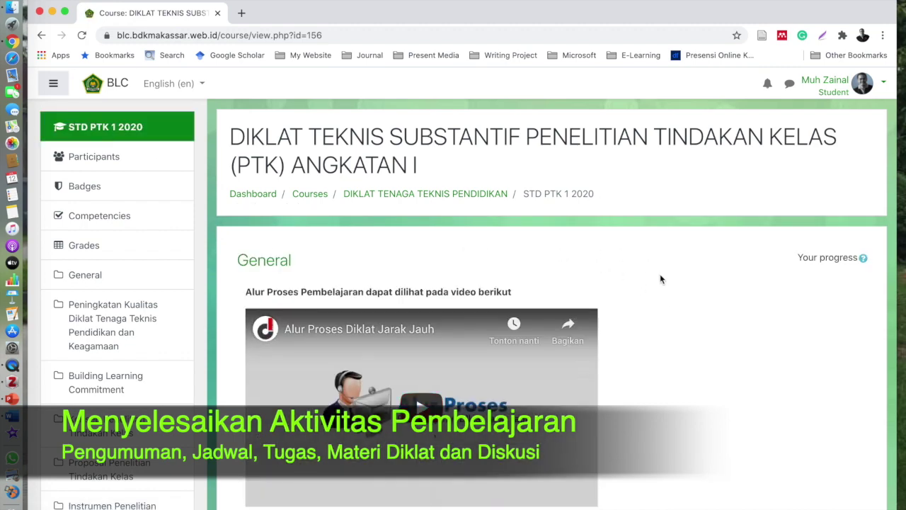
pyautogui.scroll(-3, 657, 368)
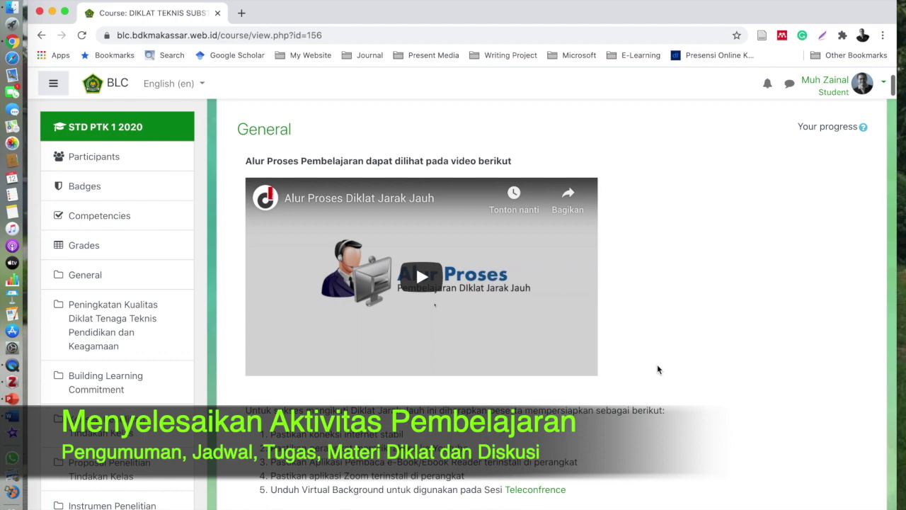
pyautogui.scroll(-5, 656, 369)
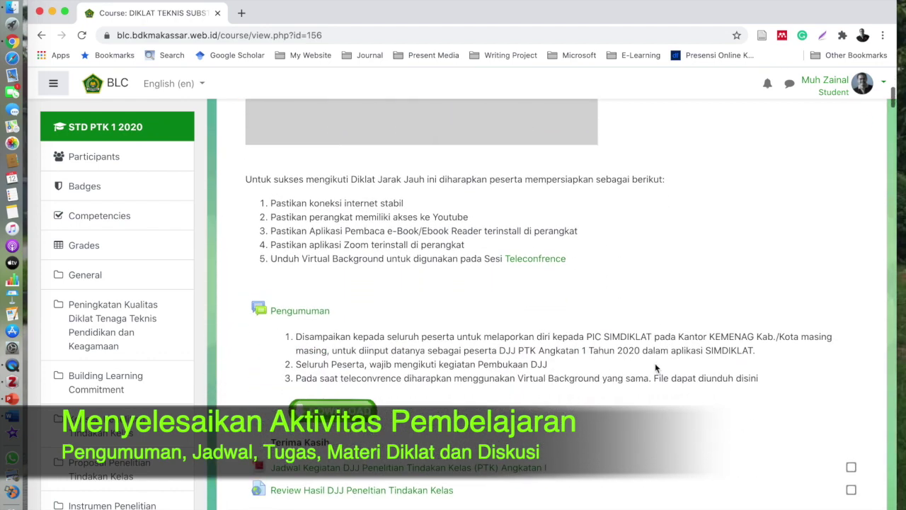
pyautogui.scroll(-2, 388, 330)
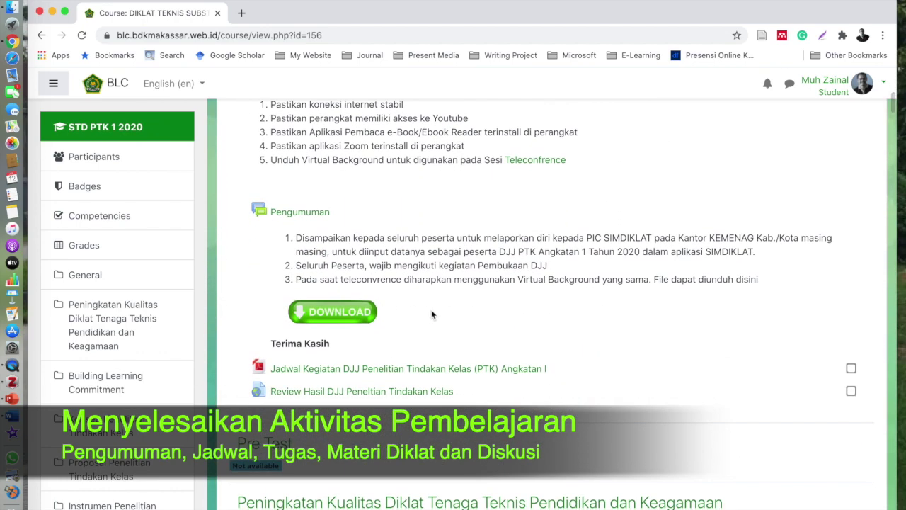
pyautogui.scroll(-6, 461, 409)
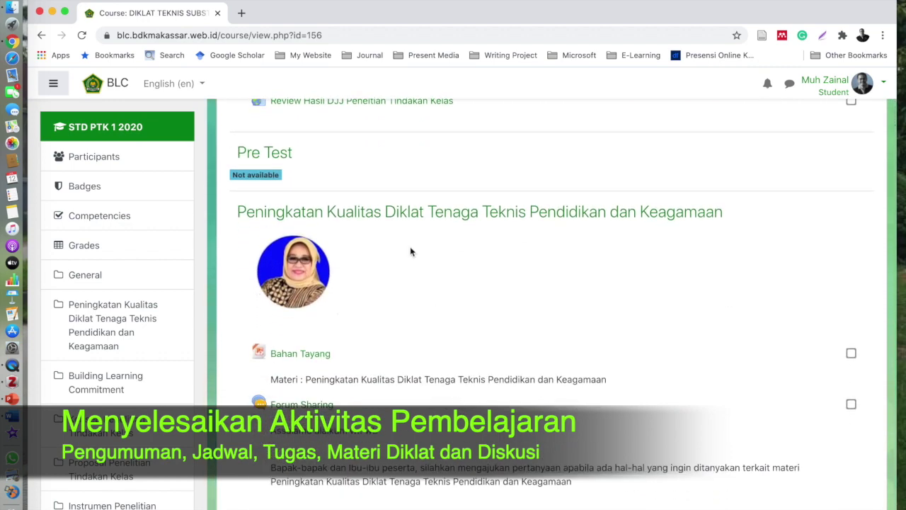
# Look through the subject sections down to Proposal Penelitian Tindakan Kelas, examining their materials, forums, assignments and instructor evaluations
pyautogui.scroll(-2, 458, 412)
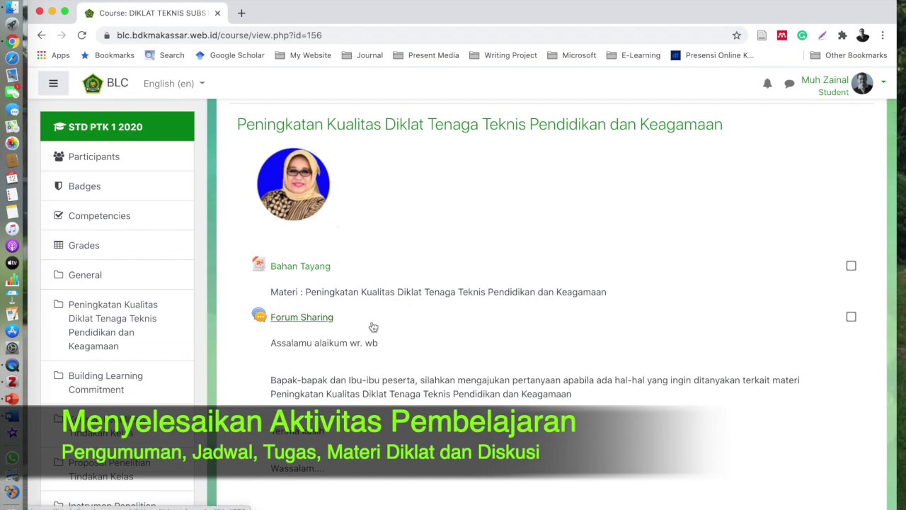
pyautogui.scroll(-4, 371, 325)
pyautogui.scroll(-2, 373, 327)
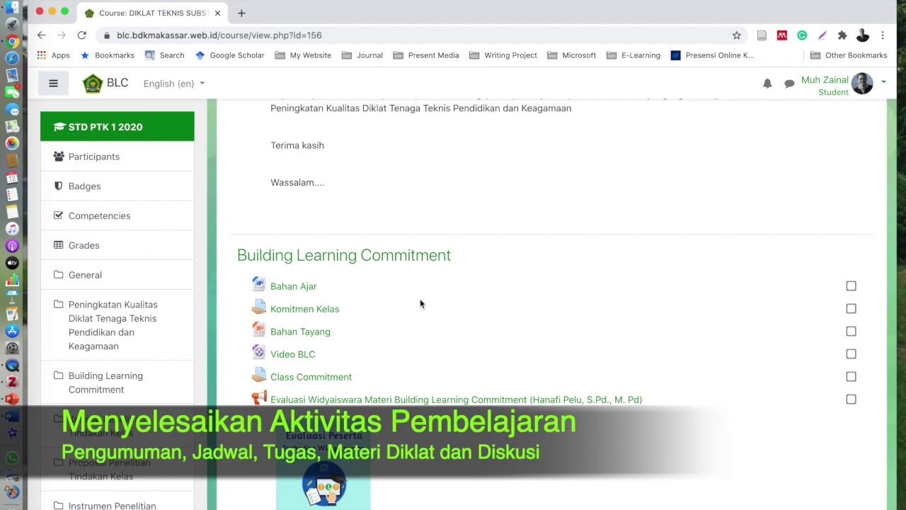
pyautogui.scroll(-16, 426, 412)
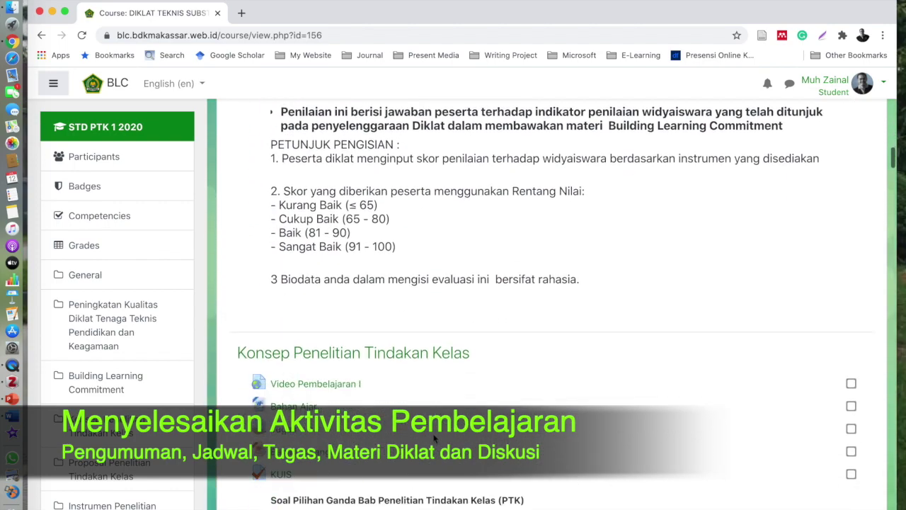
pyautogui.scroll(-10, 433, 437)
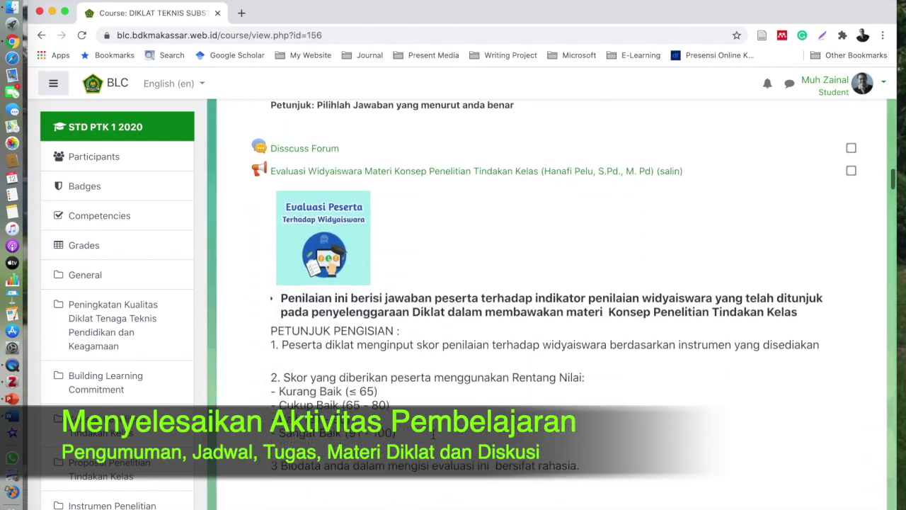
pyautogui.scroll(-7, 435, 439)
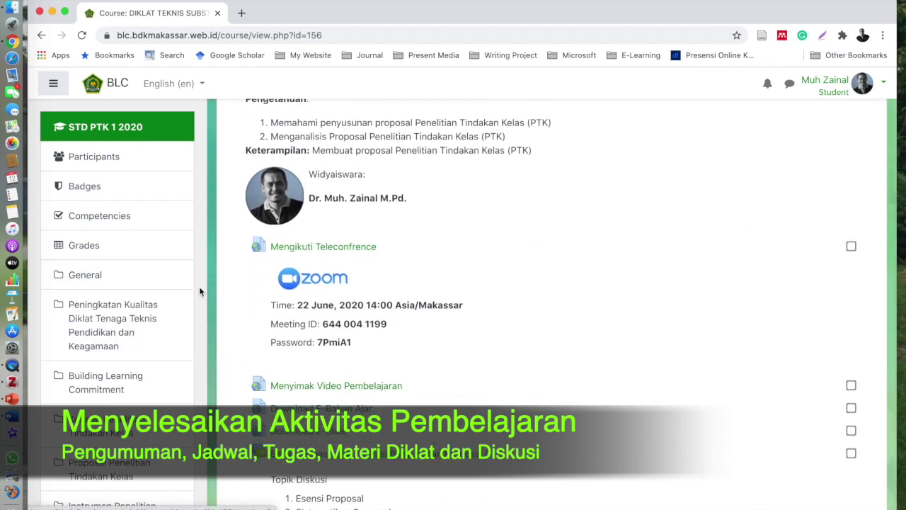
pyautogui.scroll(-4, 497, 368)
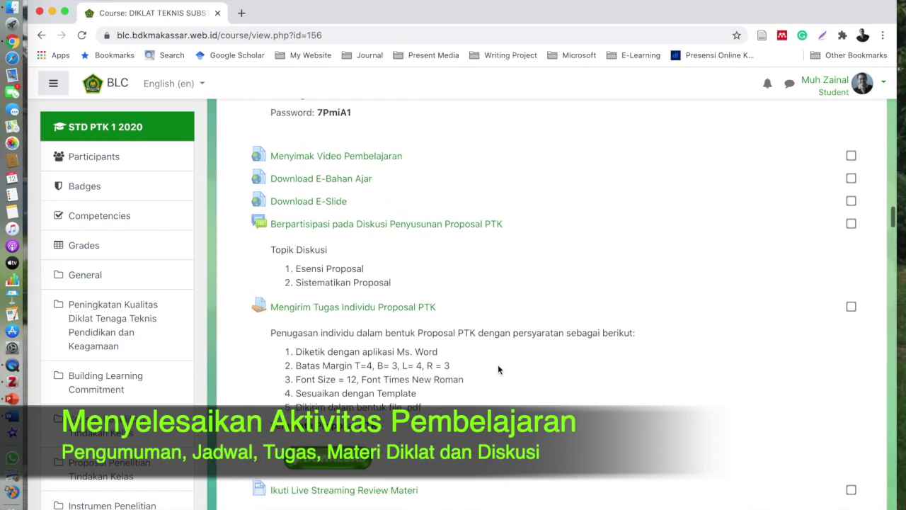
pyautogui.scroll(-2, 497, 369)
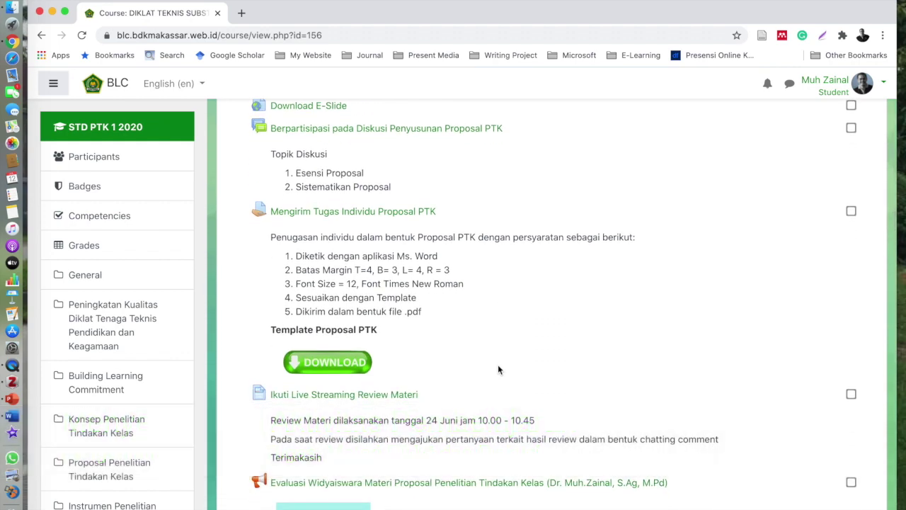
pyautogui.scroll(-5, 497, 369)
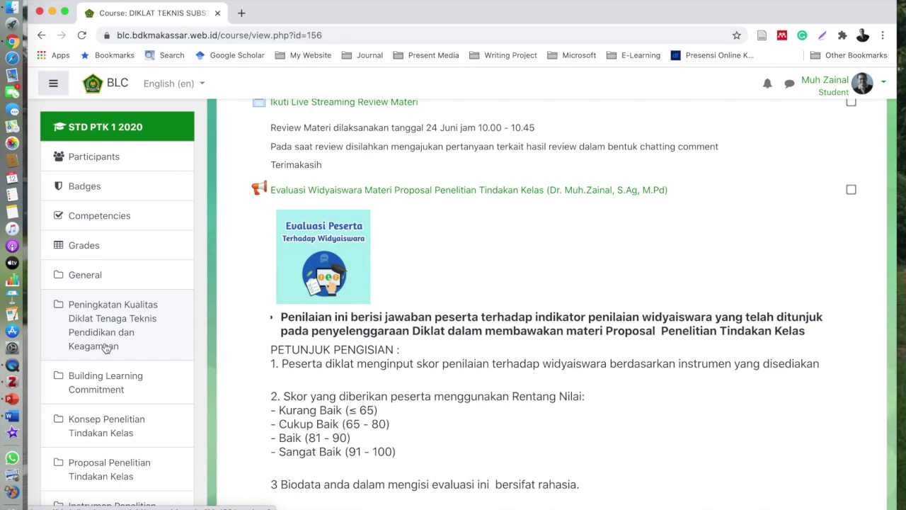
# Jump to the section Peningkatan Kualitas Diklat Tenaga Teknis Pendidikan dan Keagamaan and view it with the schedule and Pre Test above it
pyautogui.scroll(-2, 94, 333)
pyautogui.click(93, 246)
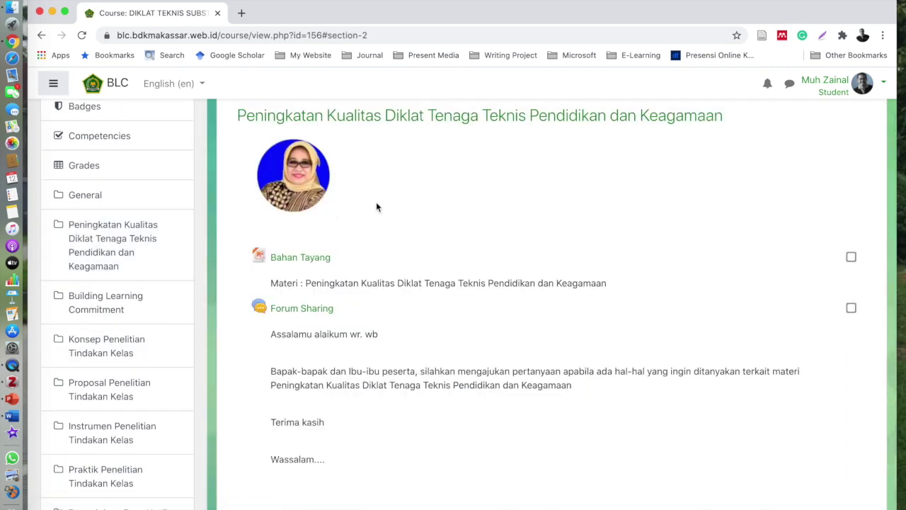
pyautogui.scroll(10, 394, 240)
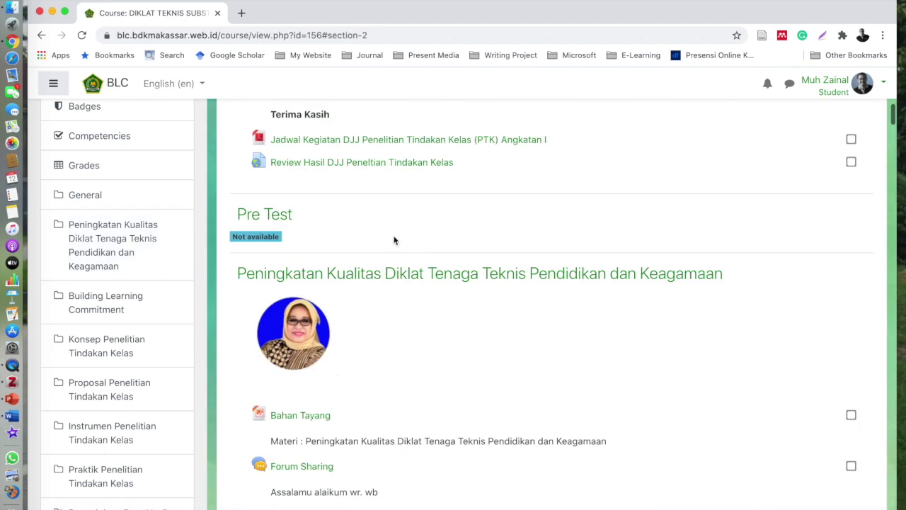
pyautogui.scroll(-6, 394, 240)
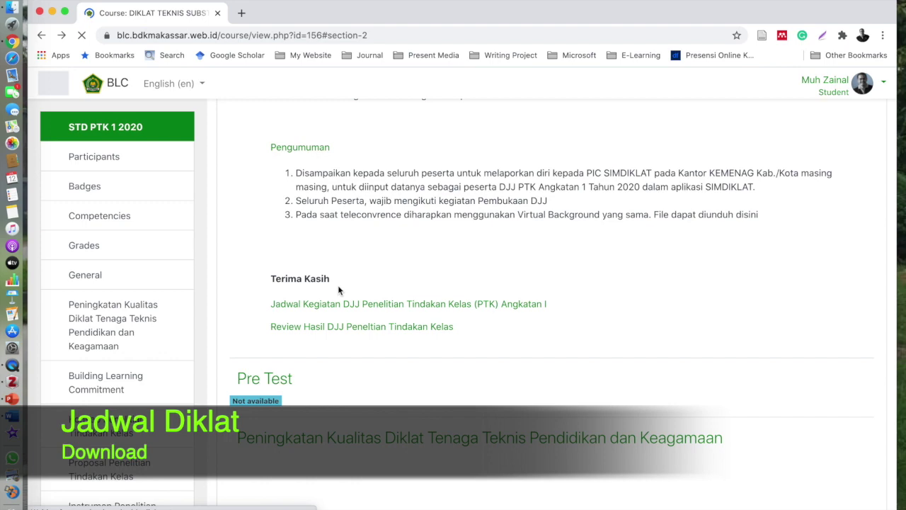
# Go to the Proposal Penelitian Tindakan Kelas section, open its Mengikuti Teleconfrence link in a new tab, and close that tab again
pyautogui.click(109, 468)
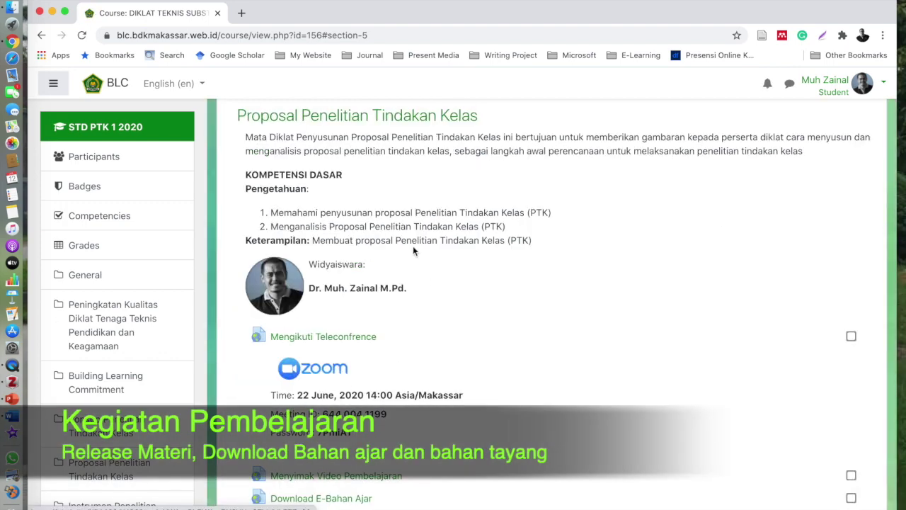
pyautogui.scroll(-2, 429, 306)
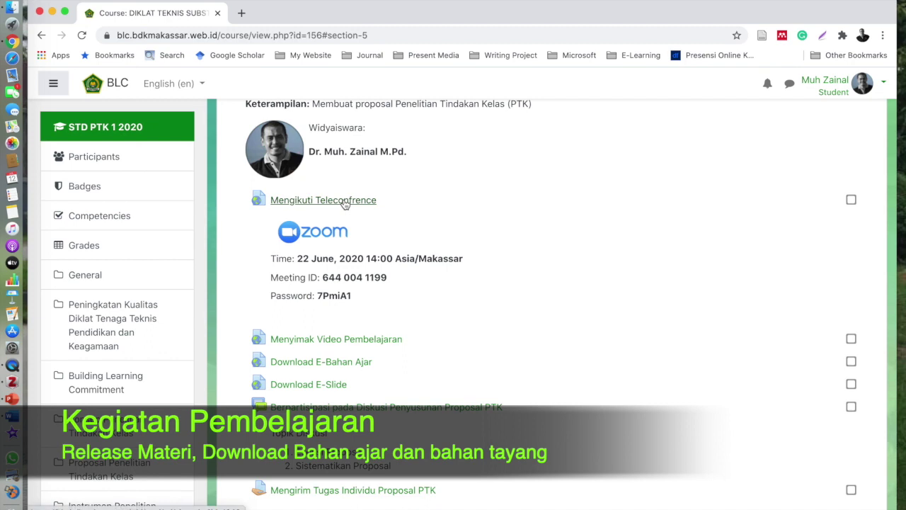
pyautogui.rightClick(345, 203)
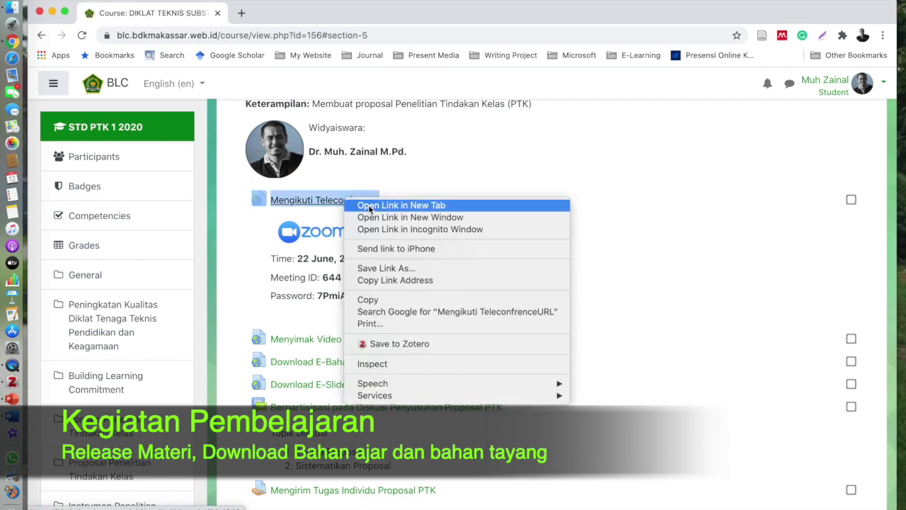
pyautogui.click(369, 206)
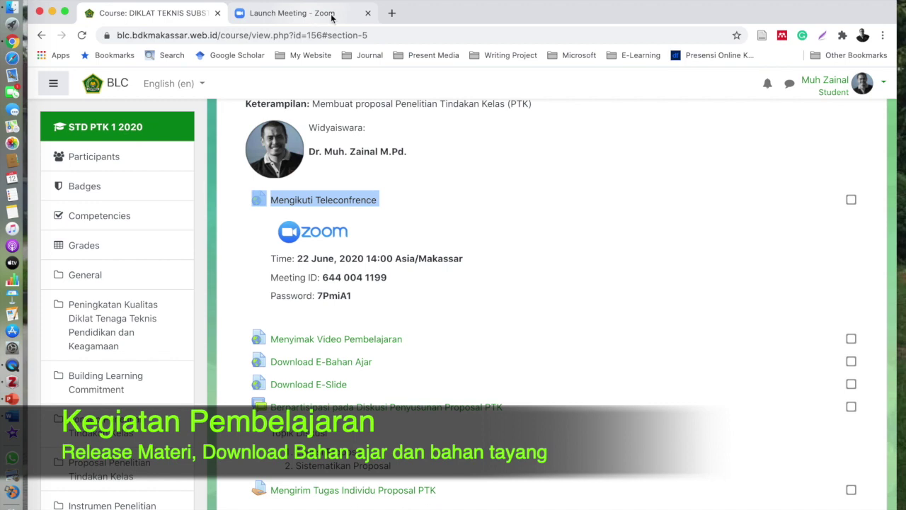
pyautogui.click(368, 13)
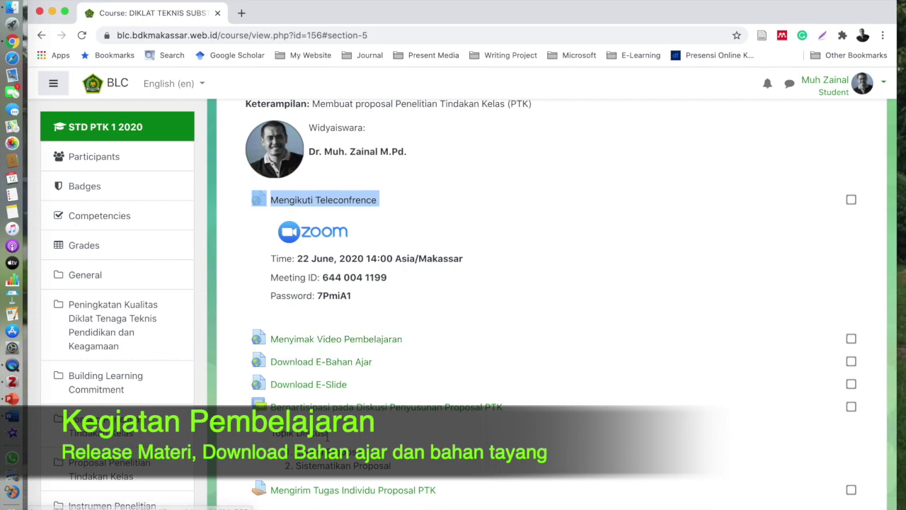
# Review the learning activities in the Proposal Penelitian Tindakan Kelas section, from the video and downloads to the discussion, assignment and live streaming review
pyautogui.scroll(-5, 327, 437)
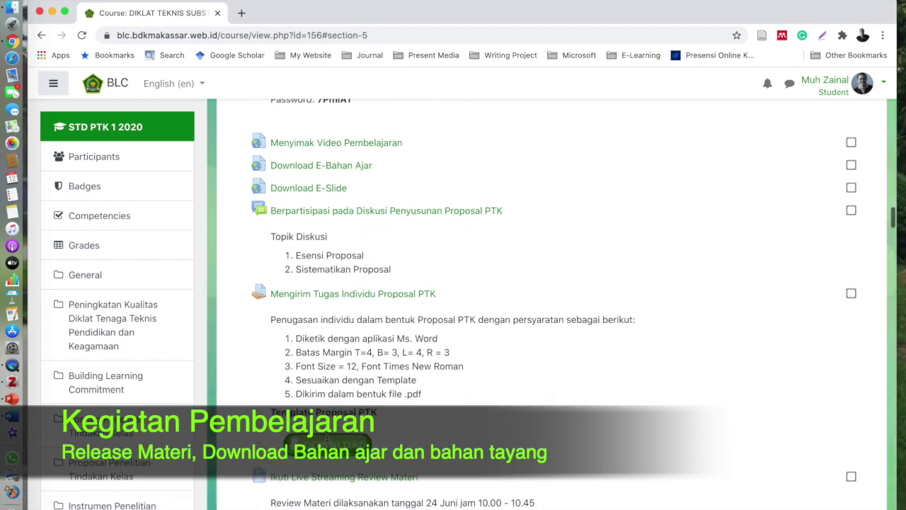
pyautogui.scroll(-1, 327, 437)
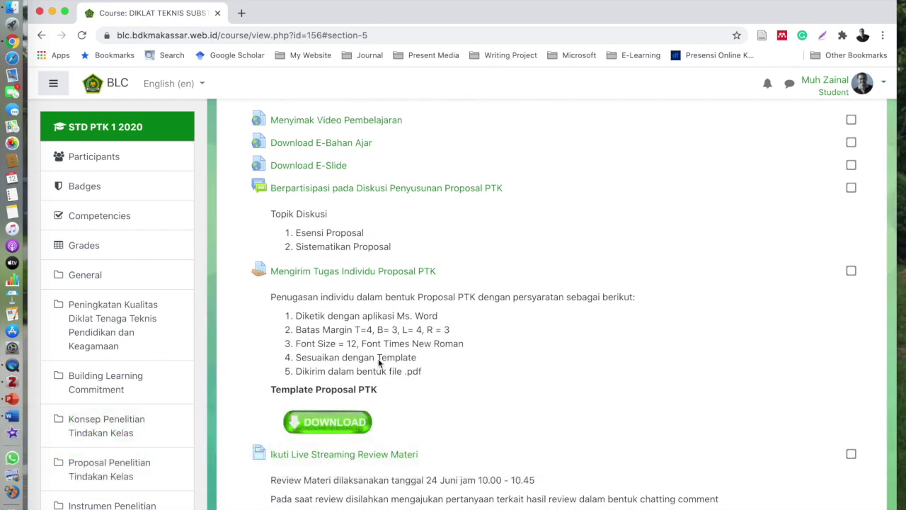
pyautogui.scroll(-4, 423, 377)
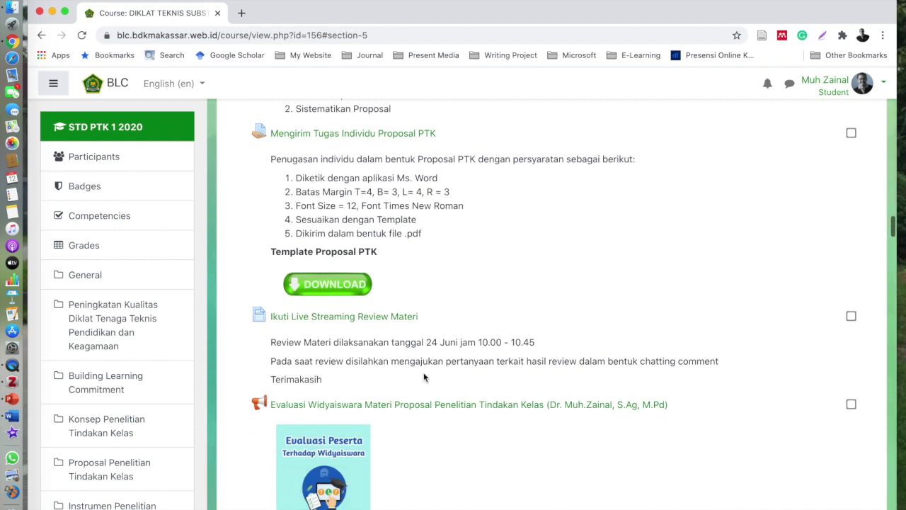
pyautogui.scroll(1, 399, 324)
pyautogui.scroll(5, 400, 329)
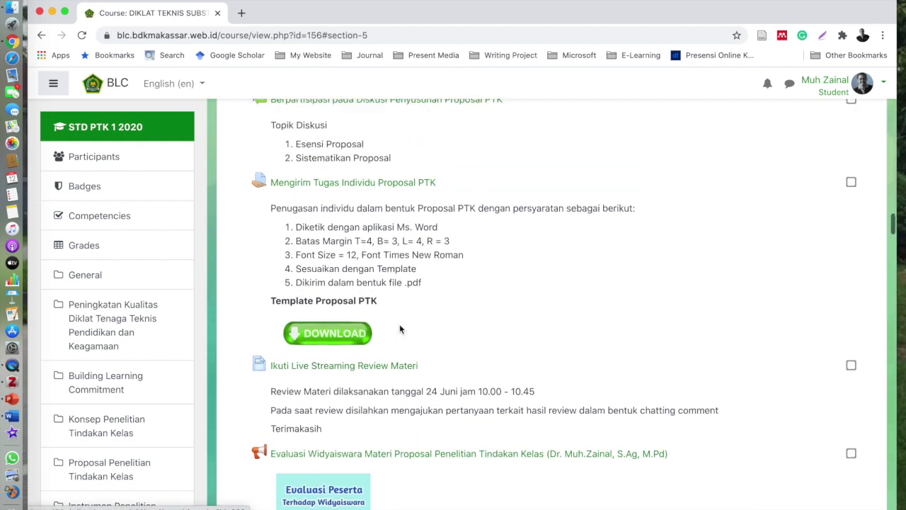
pyautogui.scroll(3, 399, 328)
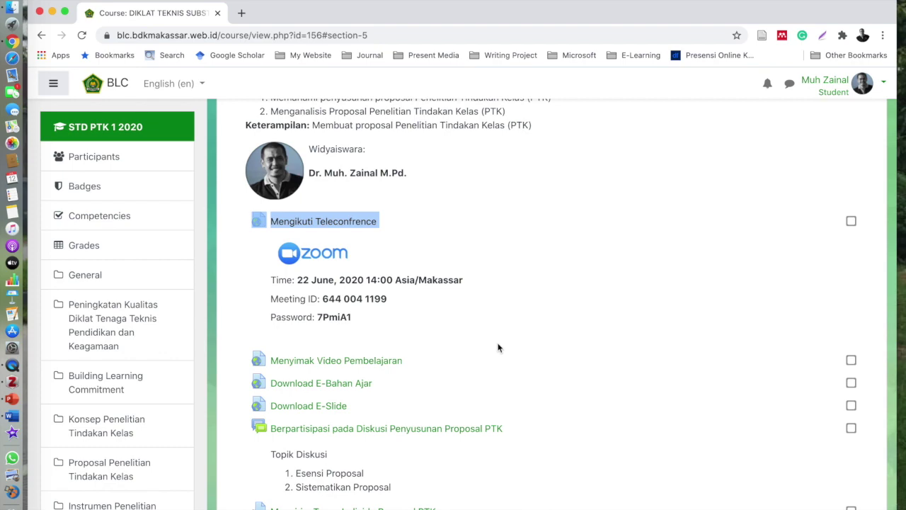
pyautogui.scroll(-5, 498, 346)
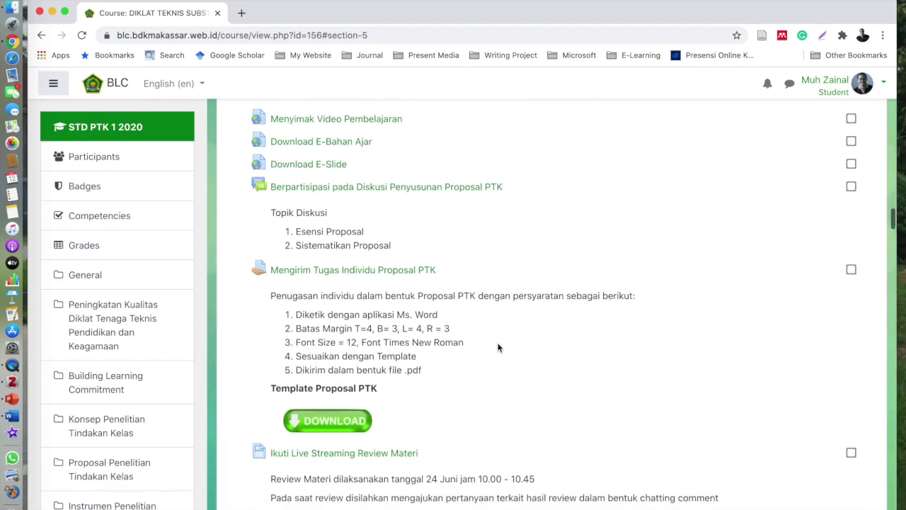
# Open the assignment Mengirim Tugas Individu Proposal PTK and examine its requirements and submission status
pyautogui.click(340, 203)
pyautogui.scroll(-4, 420, 378)
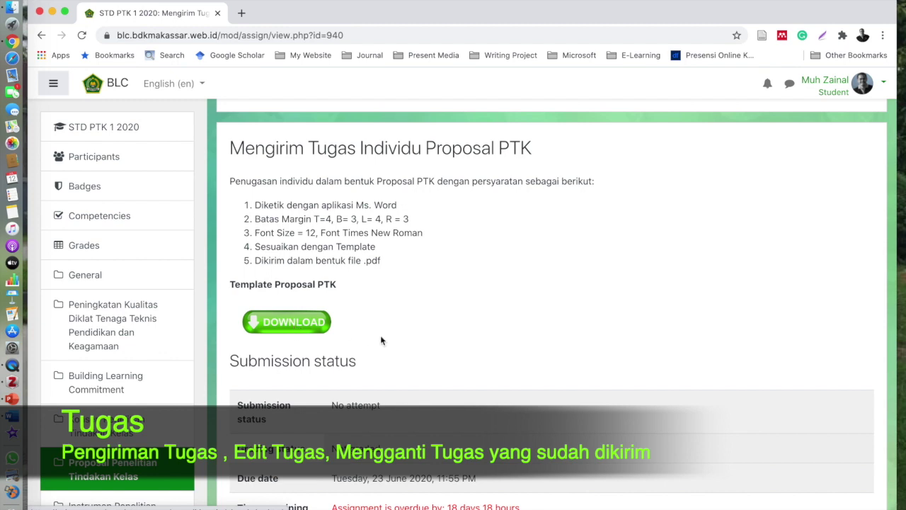
pyautogui.scroll(-5, 380, 340)
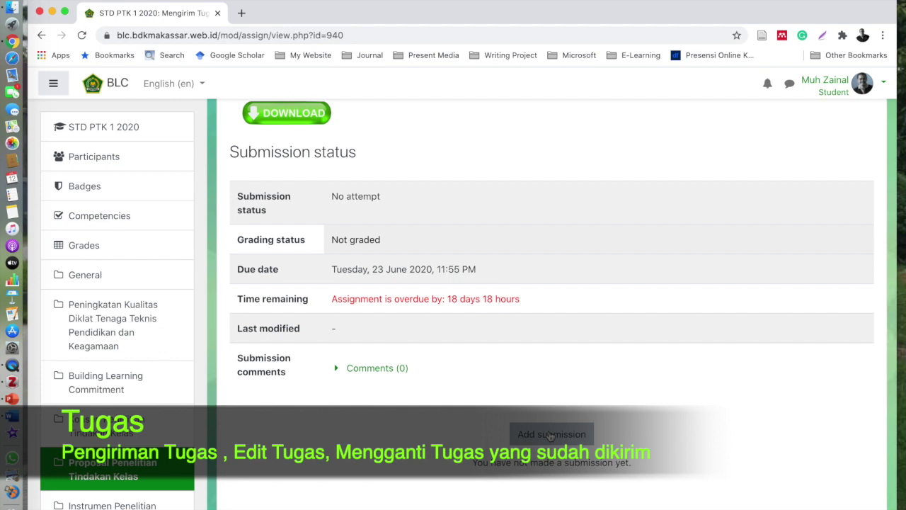
# Add a submission to the assignment with enrool.csv uploaded from the Documents folder, and save it
pyautogui.click(552, 434)
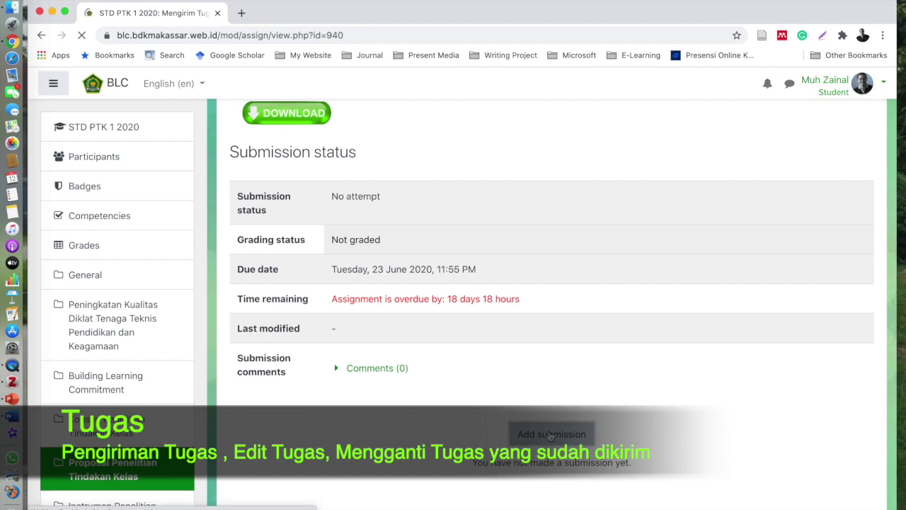
pyautogui.scroll(-6, 530, 329)
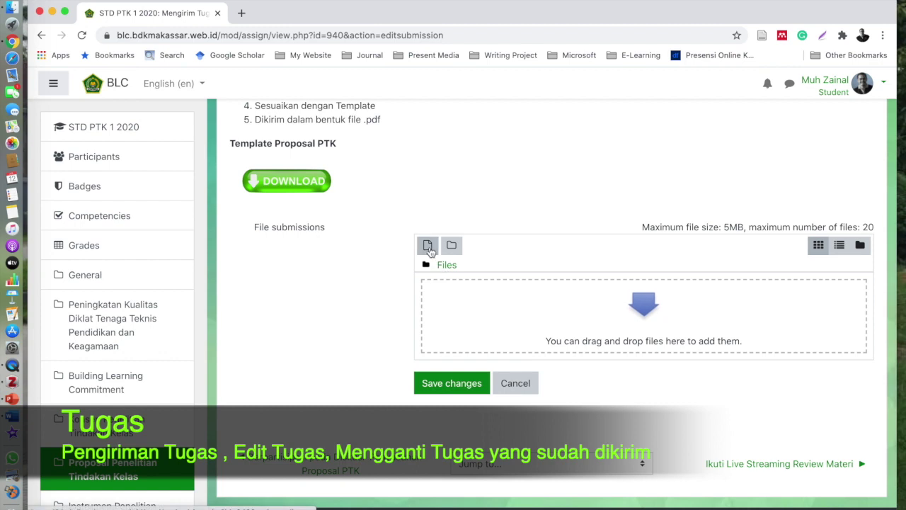
pyautogui.click(429, 248)
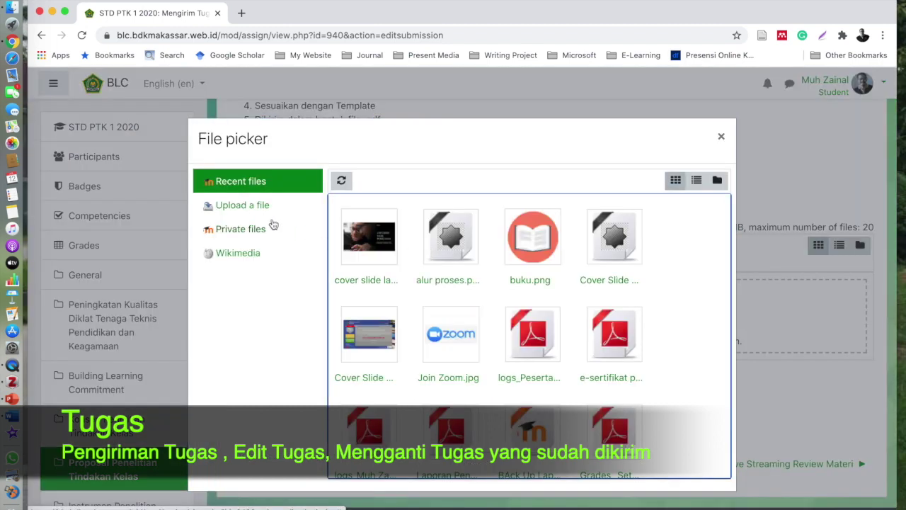
pyautogui.click(252, 208)
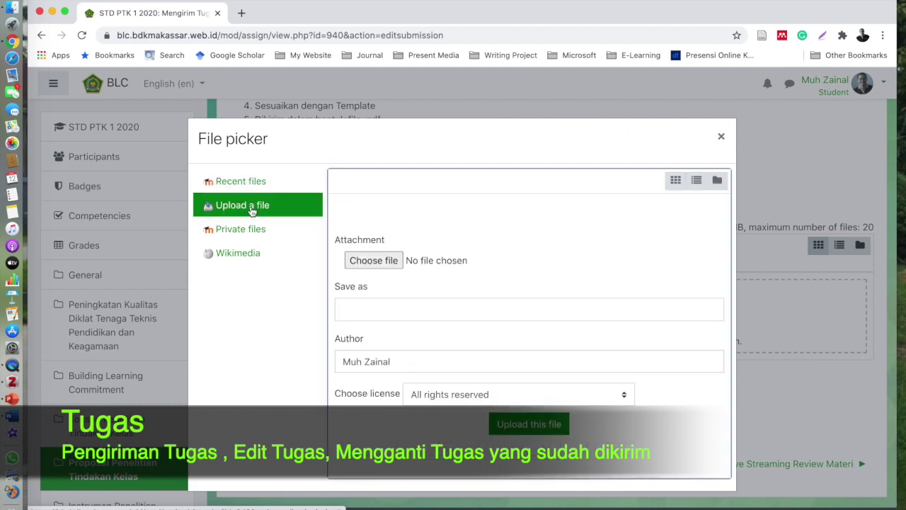
pyautogui.click(374, 261)
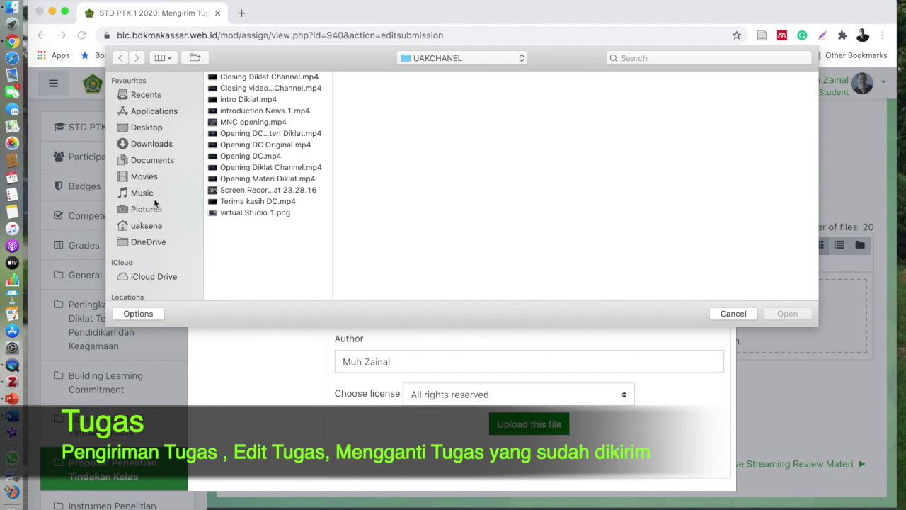
pyautogui.click(154, 163)
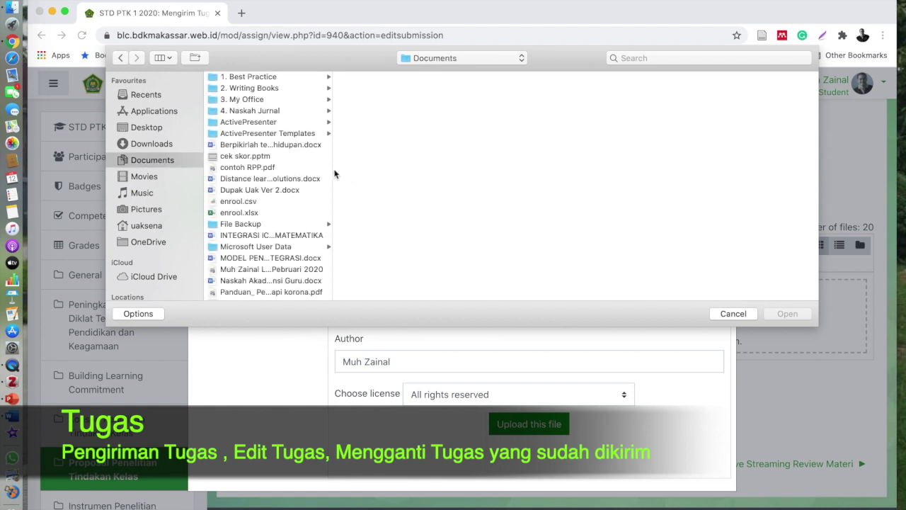
pyautogui.click(247, 168)
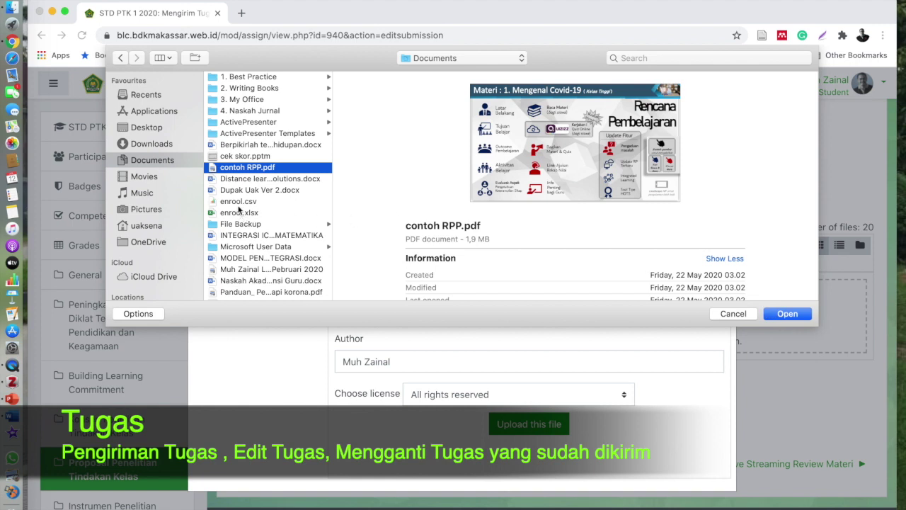
pyautogui.click(238, 202)
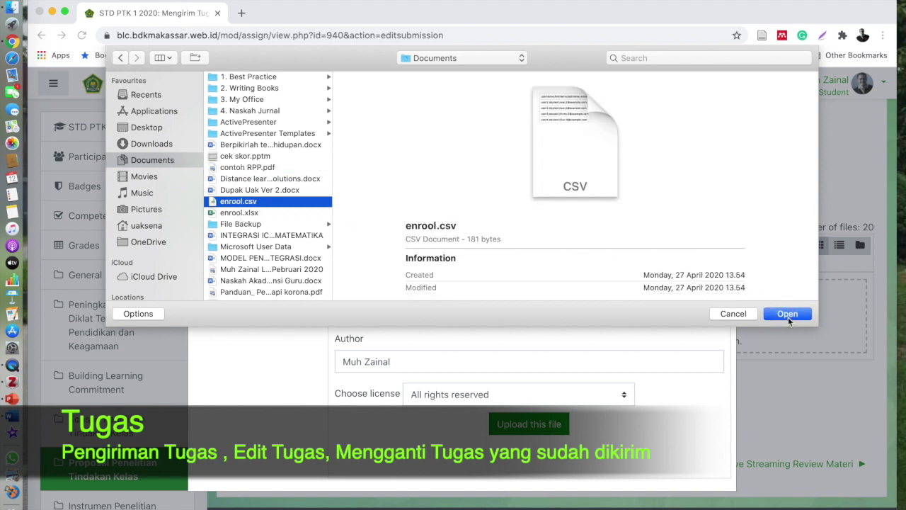
pyautogui.click(787, 314)
pyautogui.click(529, 420)
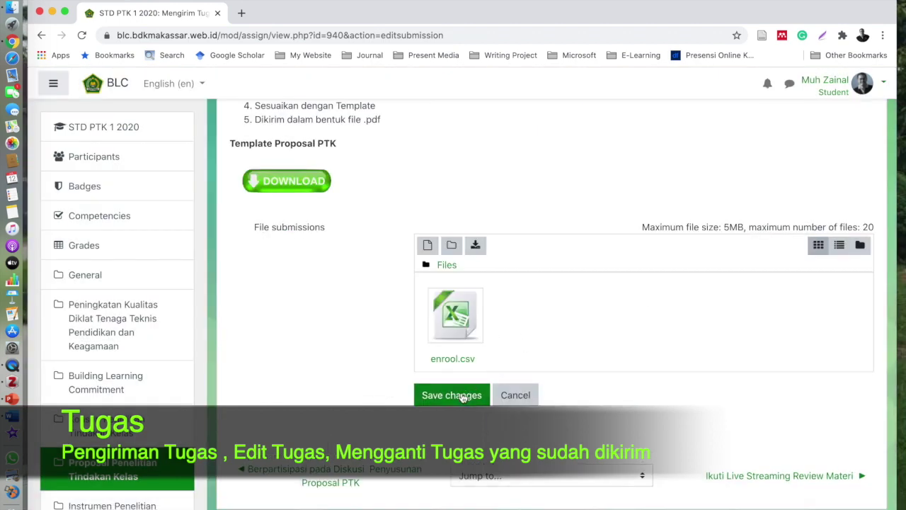
pyautogui.click(455, 396)
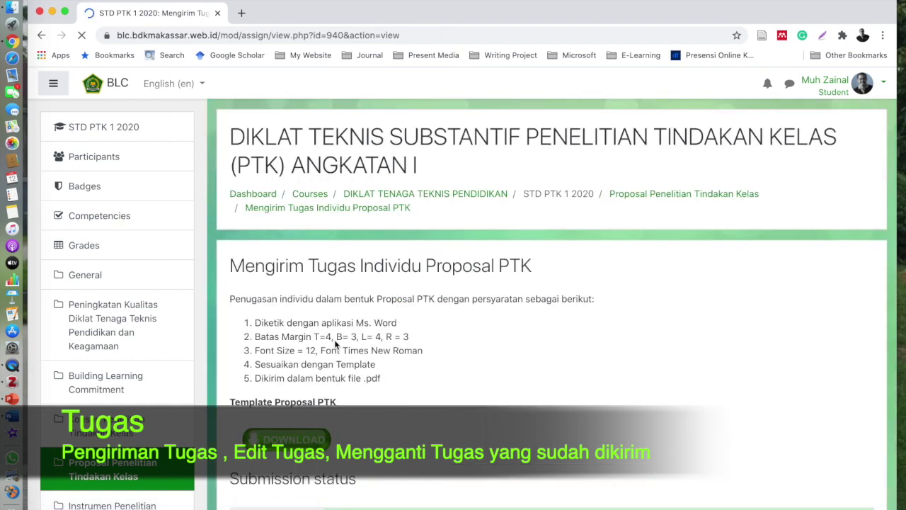
# Reopen the submission for editing and delete enrool.csv from its submitted files
pyautogui.scroll(-10, 495, 417)
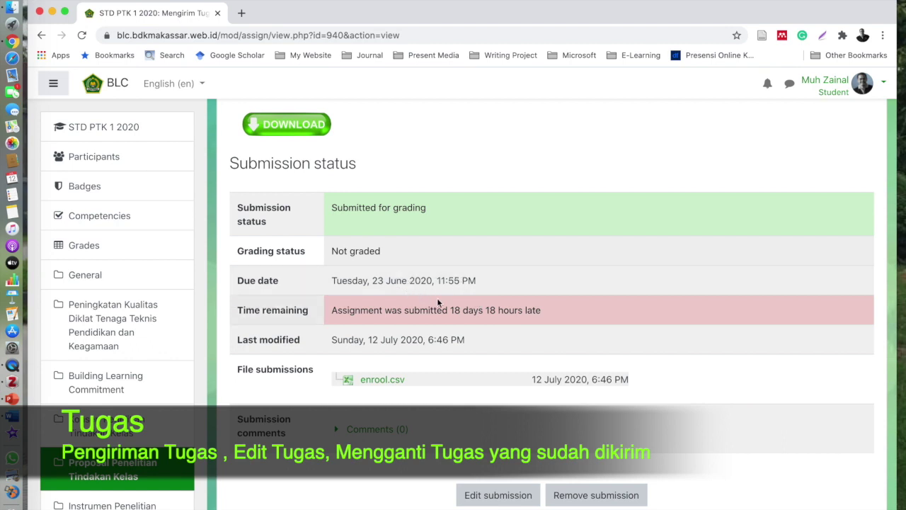
pyautogui.click(499, 495)
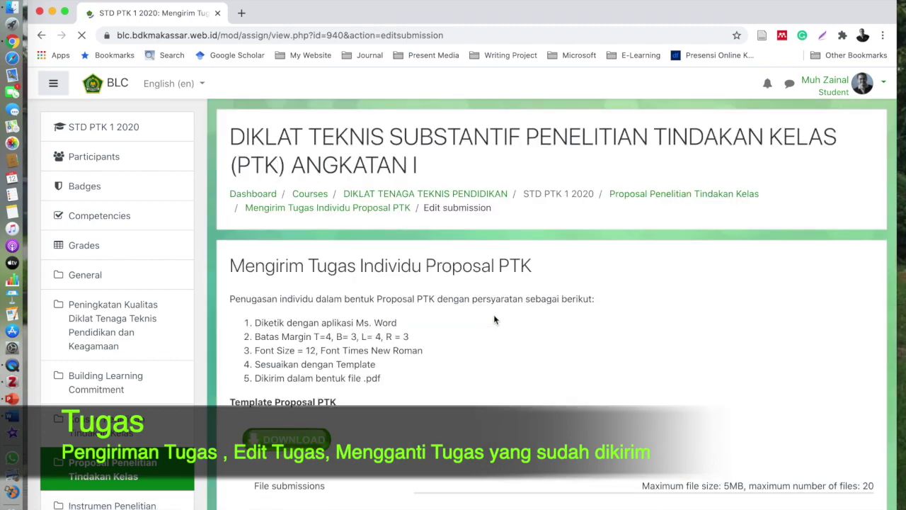
pyautogui.scroll(-5, 481, 383)
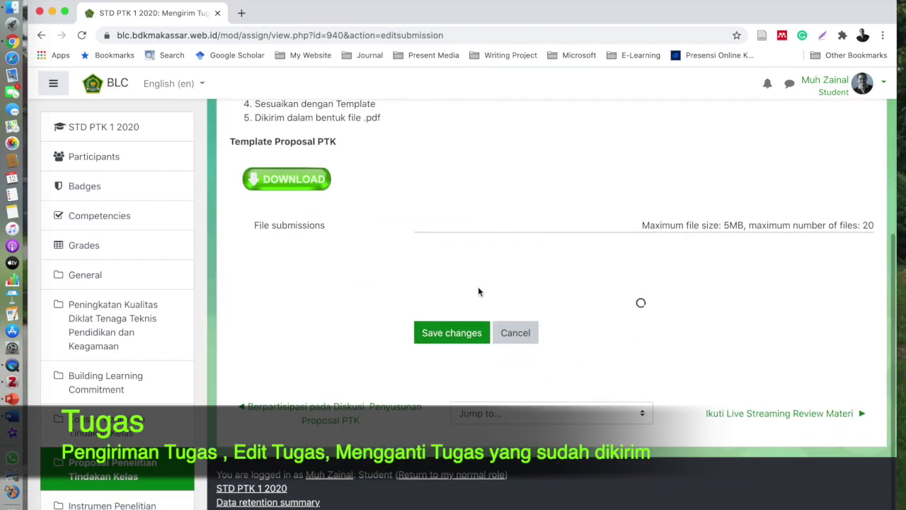
pyautogui.click(467, 319)
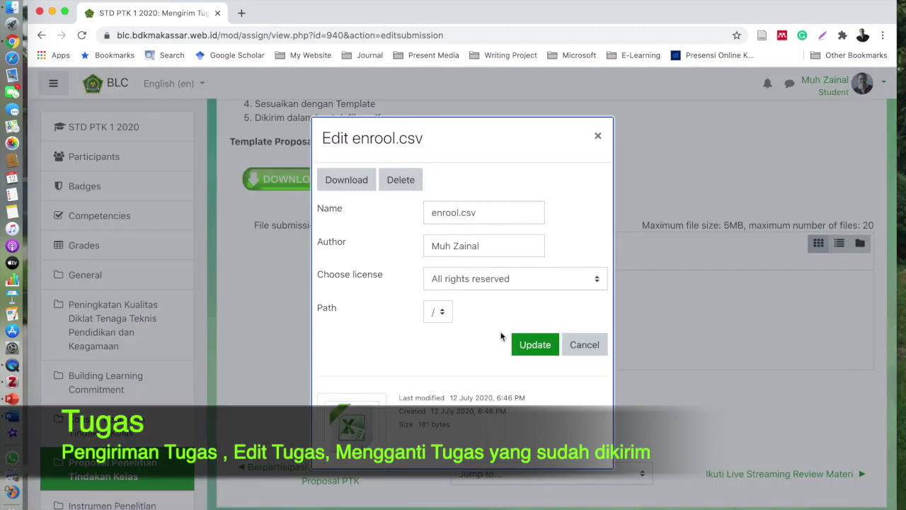
pyautogui.click(401, 180)
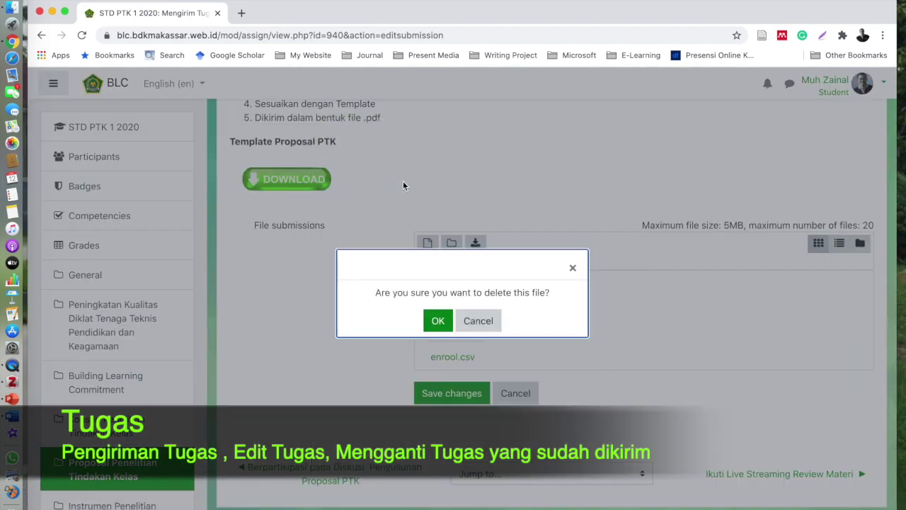
pyautogui.click(437, 321)
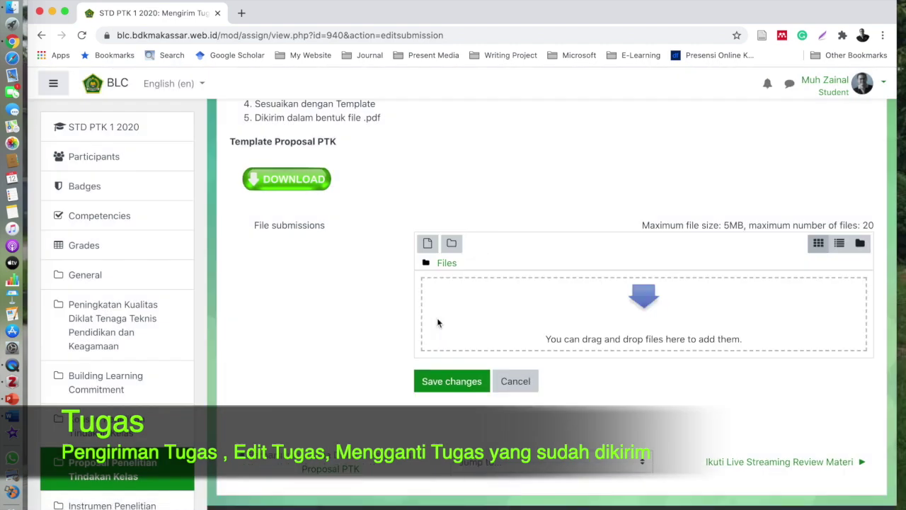
# Upload MODEL PENANAMAN MODAL DAN PERIZINAN TERINTEGRASI.docx from Documents as the replacement submission file and save the changes
pyautogui.click(428, 243)
pyautogui.click(376, 262)
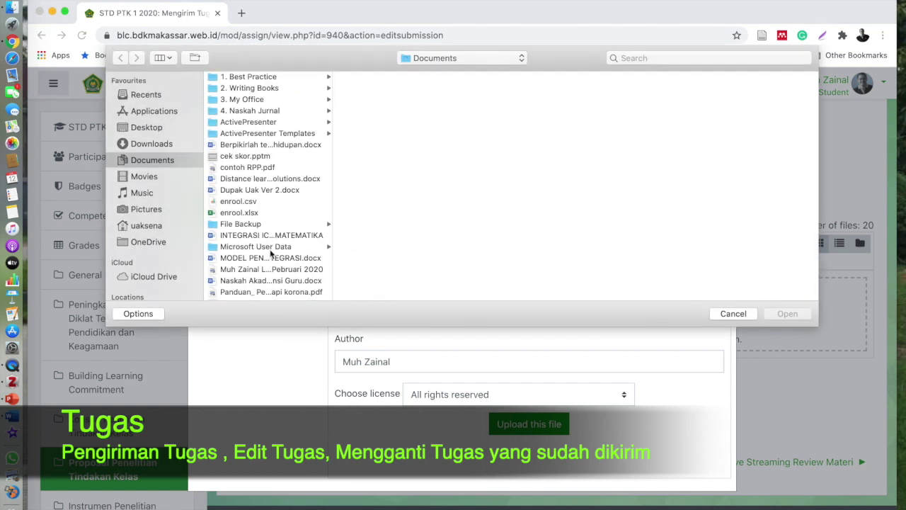
pyautogui.click(263, 246)
pyautogui.click(280, 258)
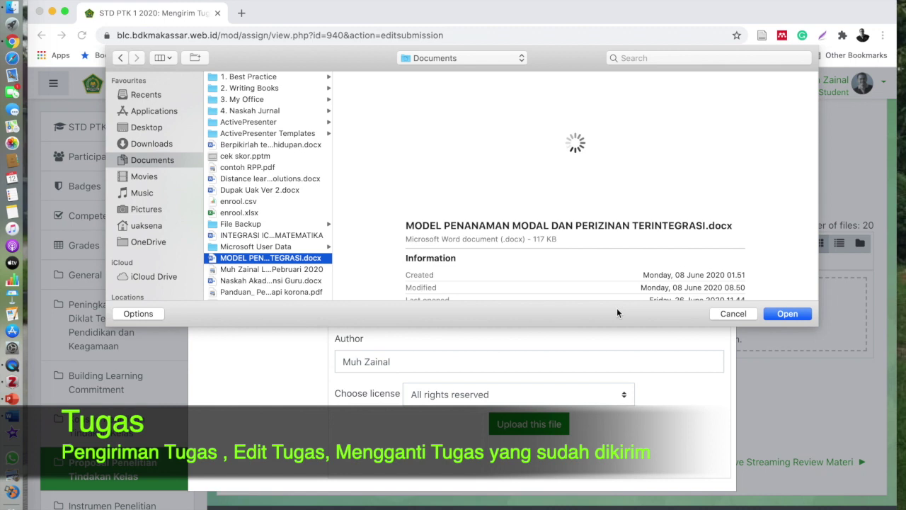
pyautogui.click(784, 315)
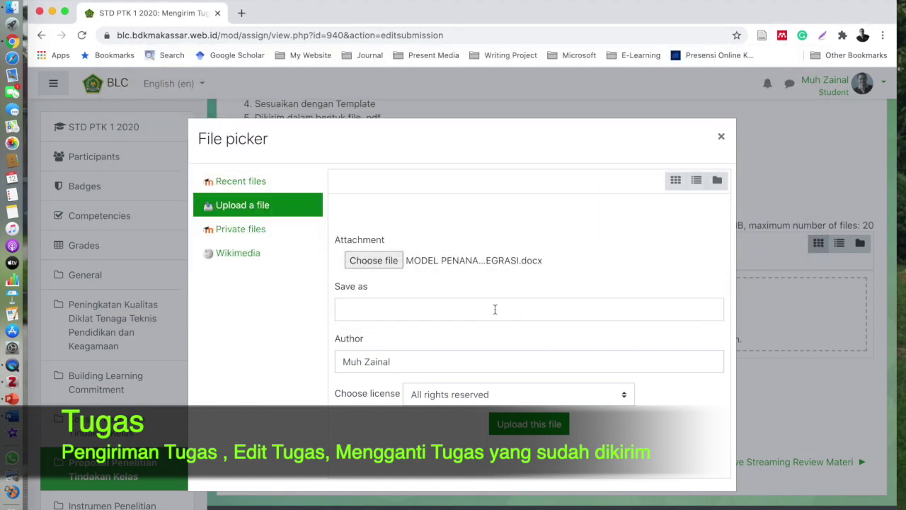
pyautogui.click(530, 427)
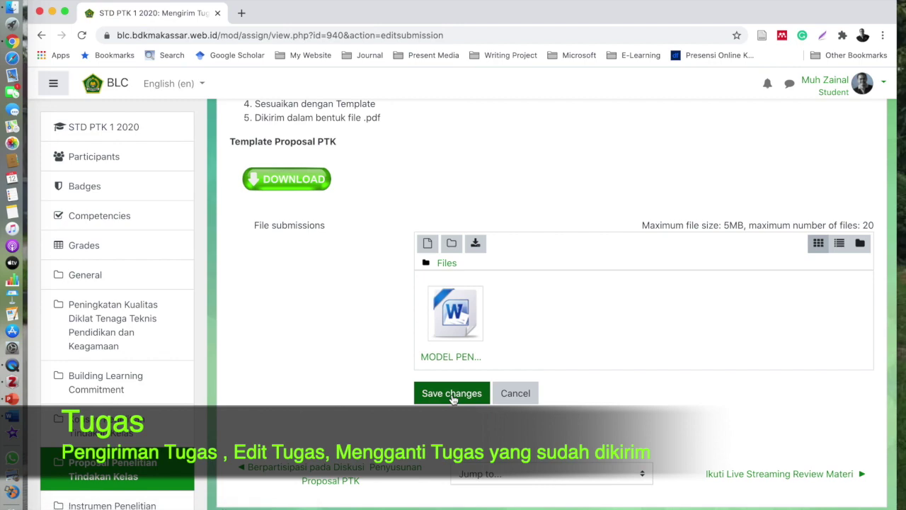
pyautogui.click(452, 394)
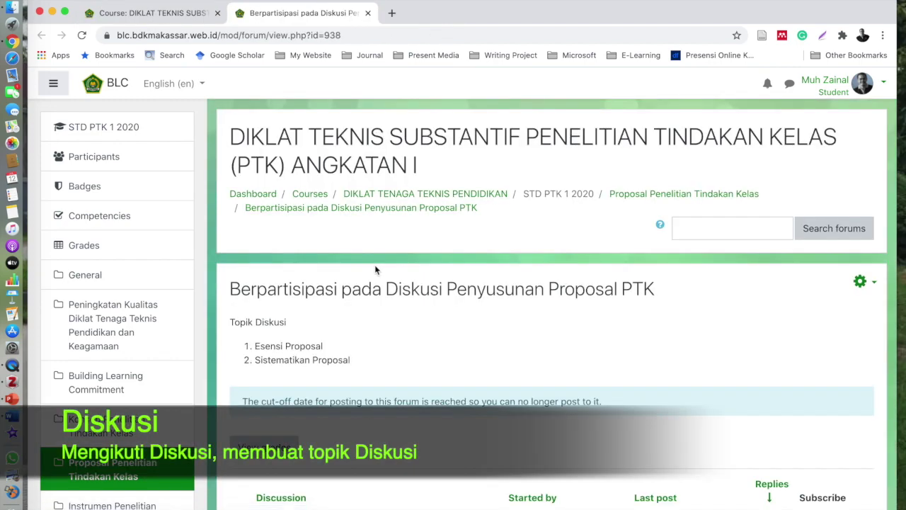
# Look through the list of discussions in the forum Berpartisipasi pada Diskusi Penyusunan Proposal PTK
pyautogui.scroll(-3, 443, 357)
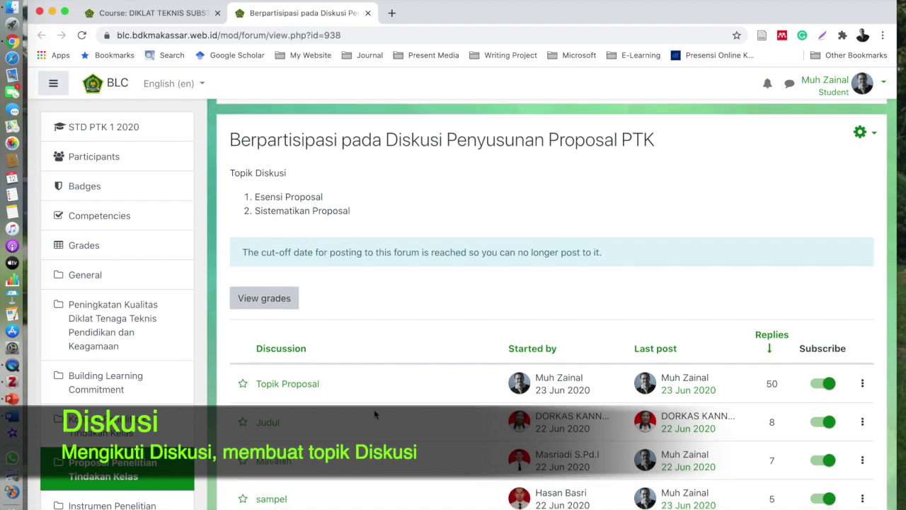
pyautogui.scroll(-3, 374, 347)
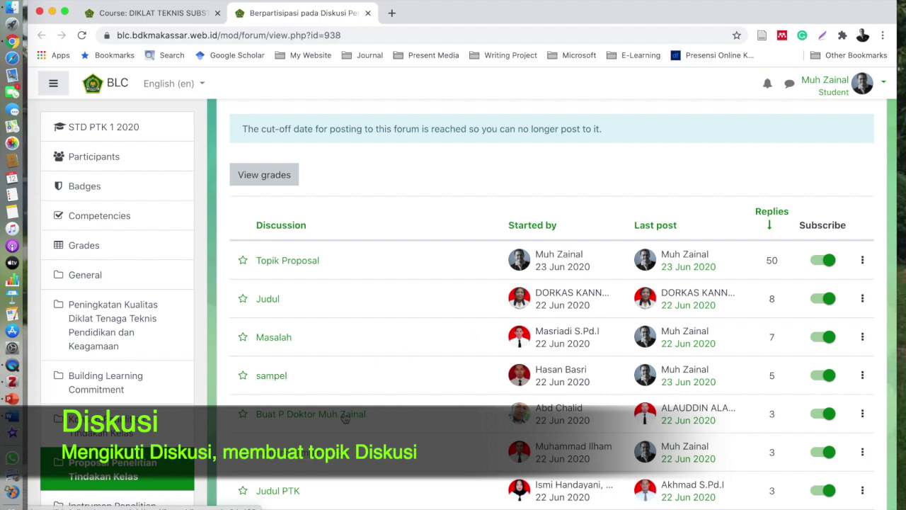
pyautogui.scroll(-3, 316, 464)
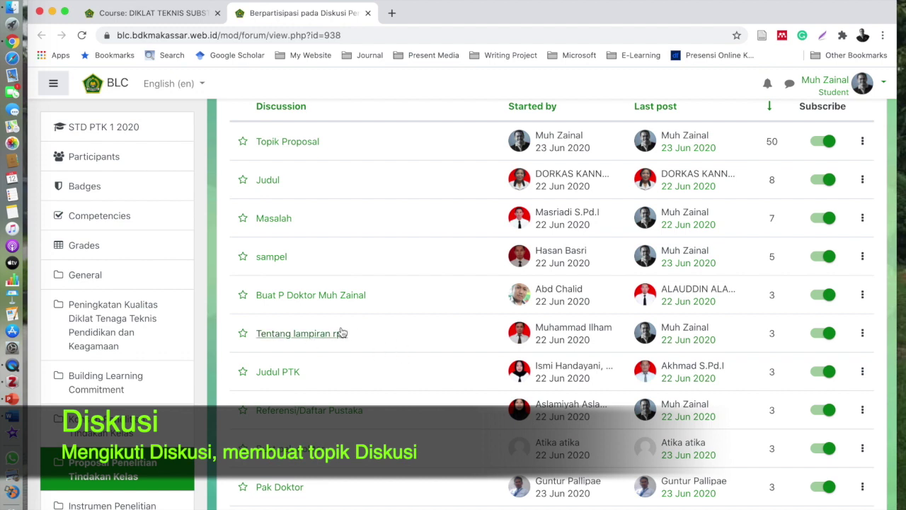
pyautogui.scroll(4, 319, 333)
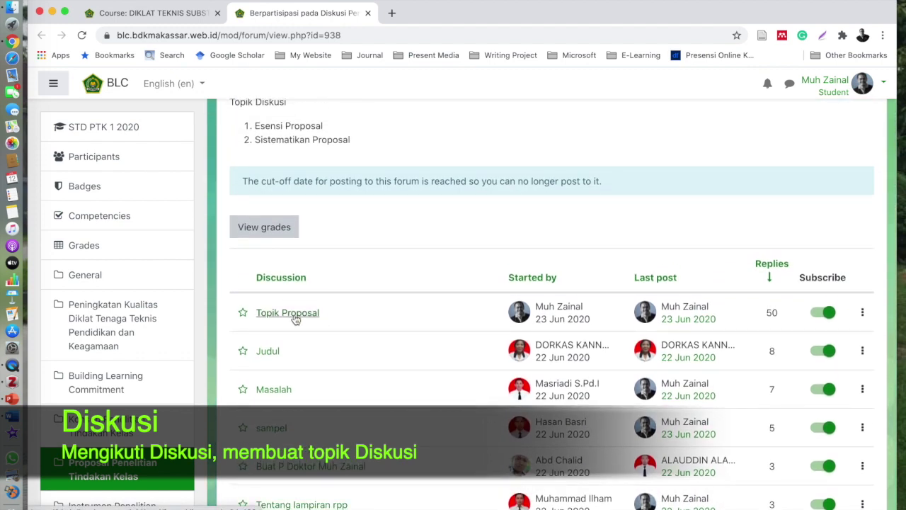
# Open the Topik Proposal discussion and read the opening post and the participants' nested replies
pyautogui.click(295, 318)
pyautogui.scroll(-5, 437, 377)
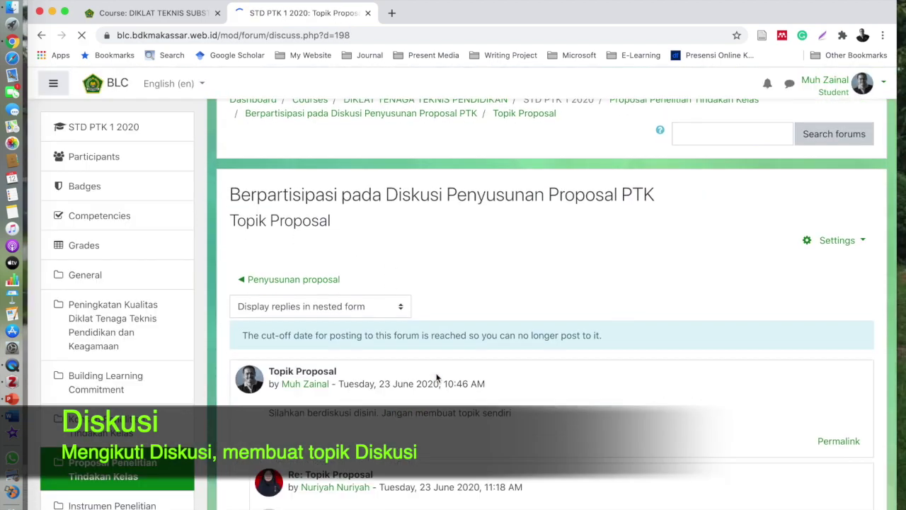
pyautogui.scroll(-3, 437, 377)
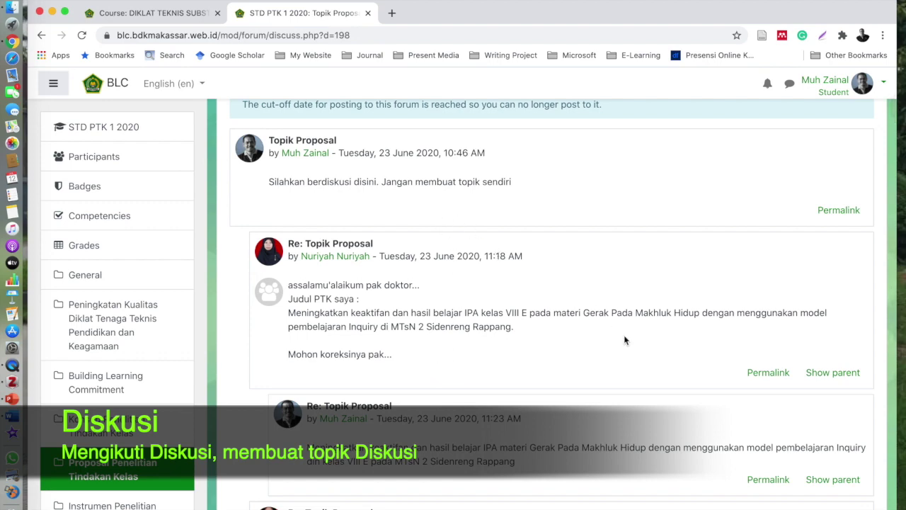
pyautogui.scroll(-9, 505, 362)
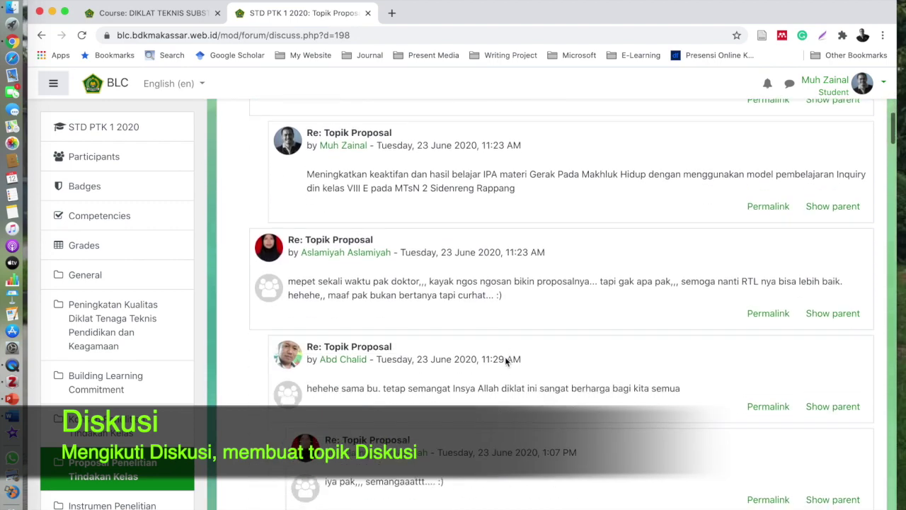
pyautogui.scroll(-1, 504, 356)
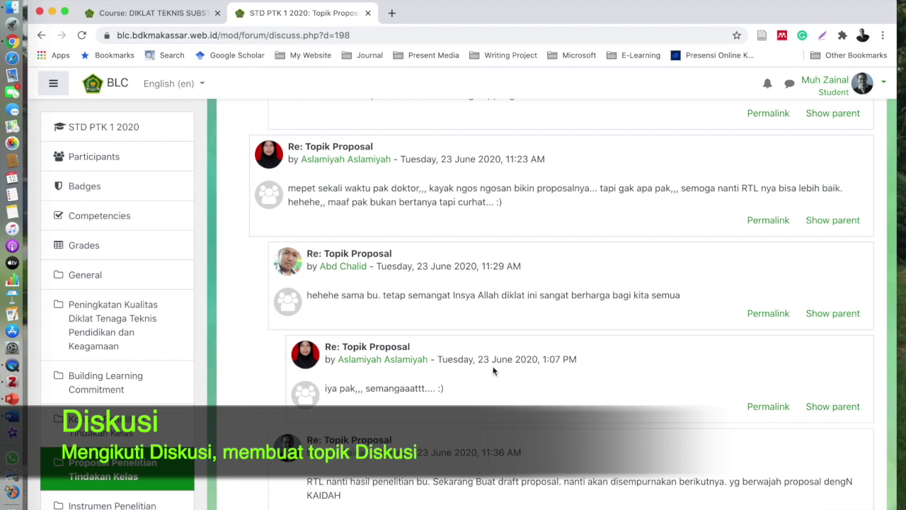
pyautogui.scroll(5, 705, 376)
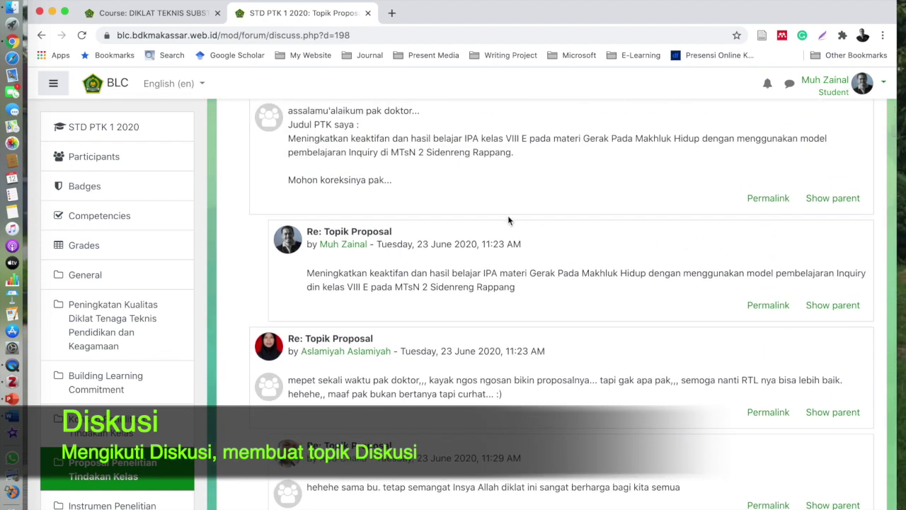
pyautogui.scroll(7, 517, 222)
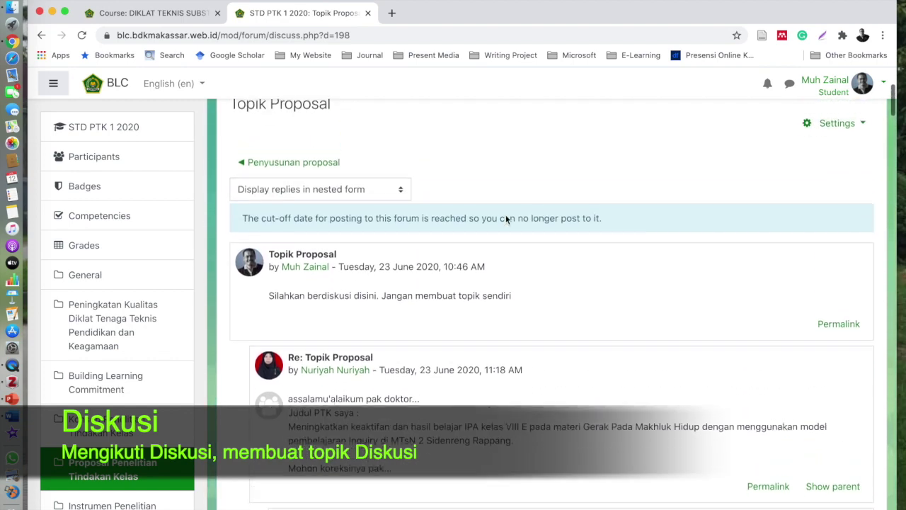
pyautogui.scroll(1, 505, 219)
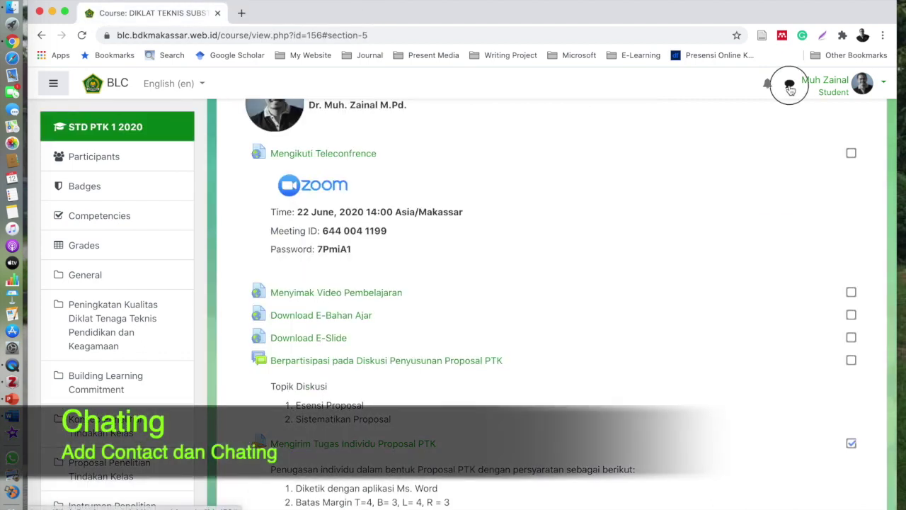
# Open the messaging contacts list and bring up the conversation with the third contact
pyautogui.click(790, 85)
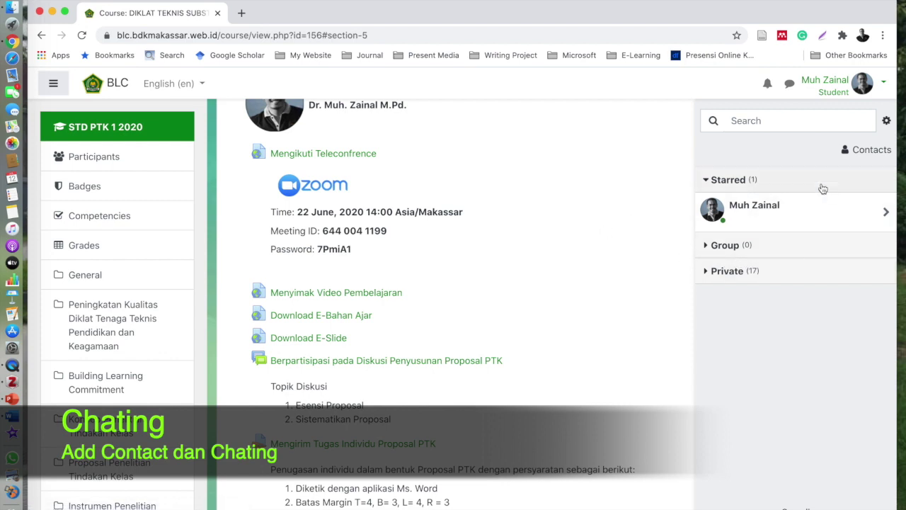
pyautogui.click(869, 152)
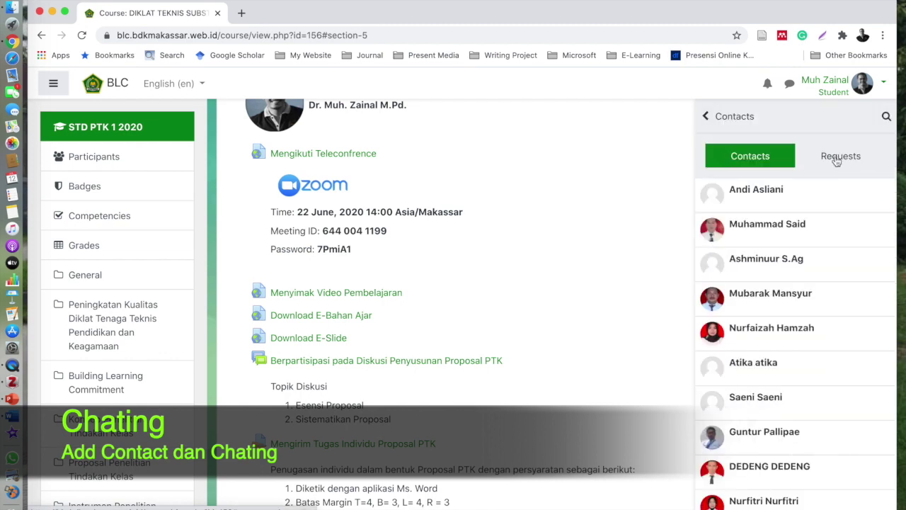
pyautogui.click(756, 267)
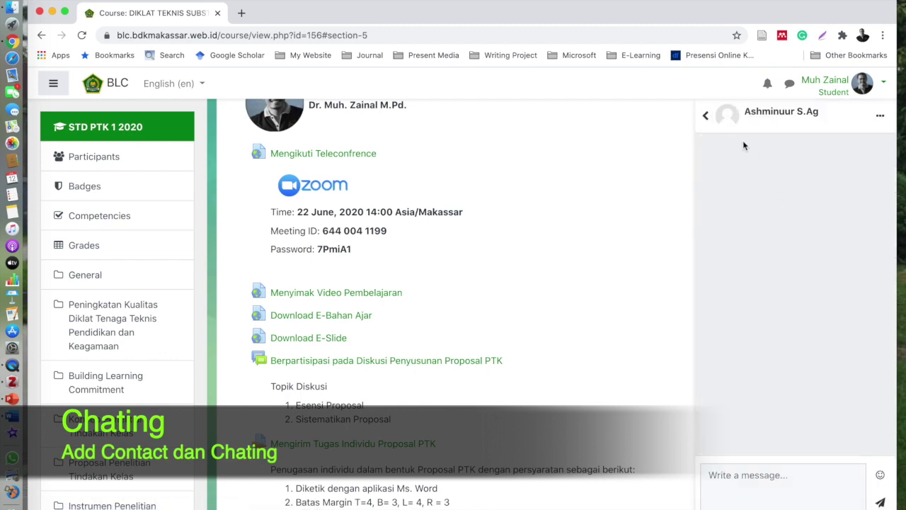
# Return to the contacts list, check the pending contact requests and go back to the contacts
pyautogui.click(704, 118)
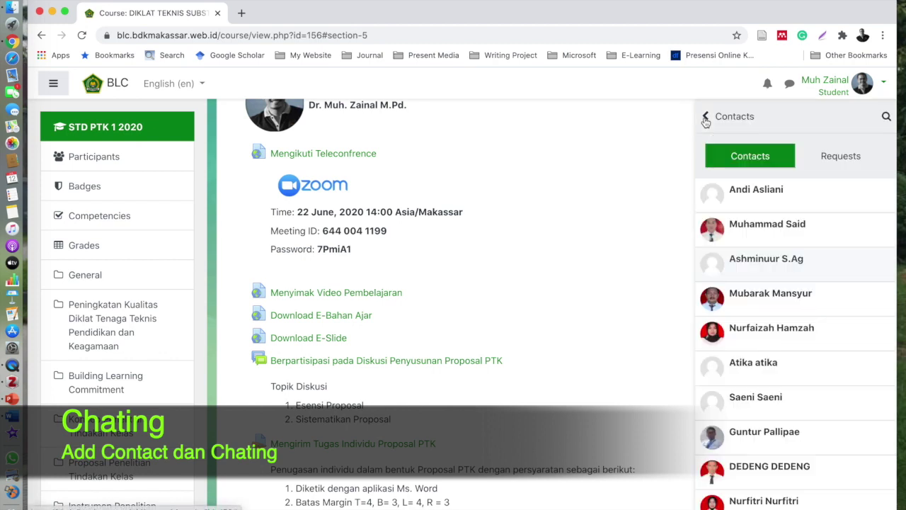
pyautogui.click(836, 160)
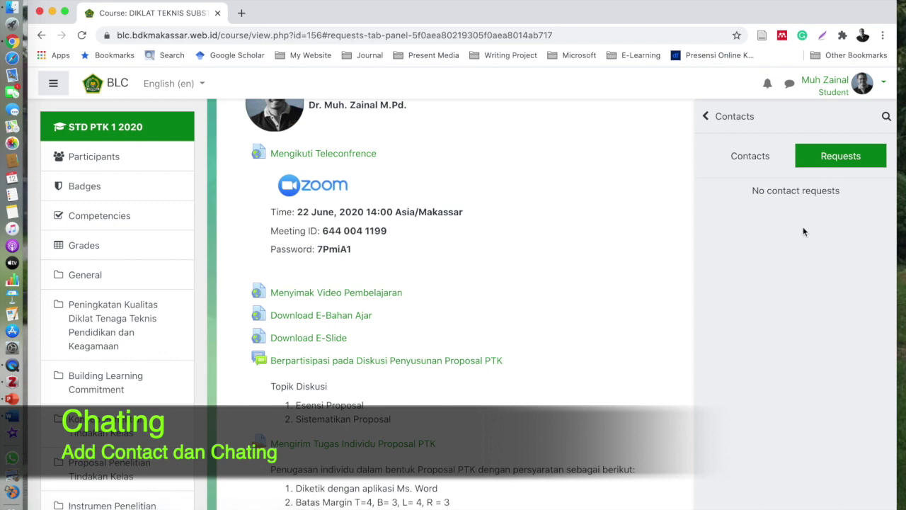
pyautogui.click(750, 164)
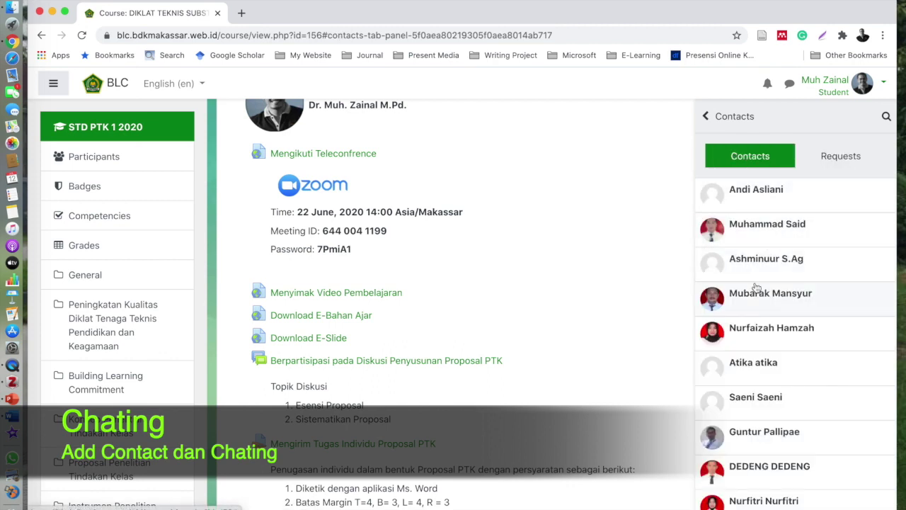
# Remove the first person in the list from the contacts through their conversation, confirm the removal and return to the contacts list
pyautogui.click(748, 192)
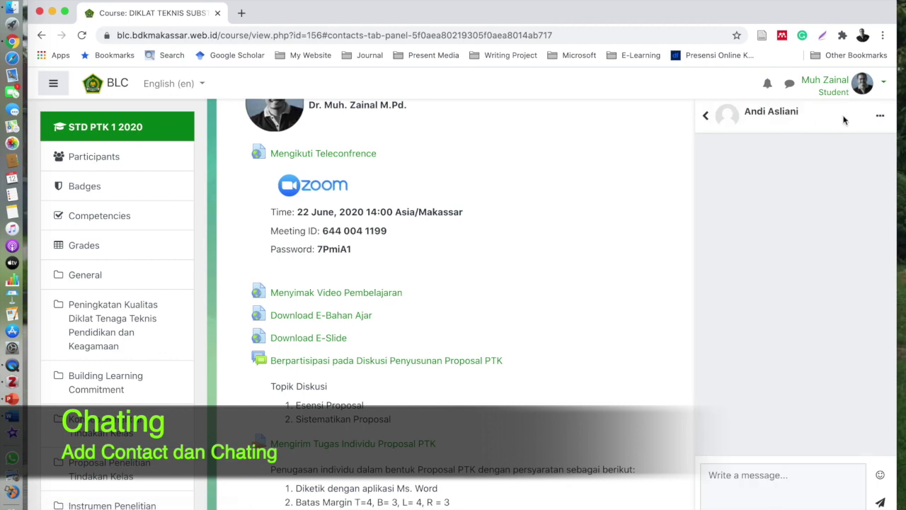
pyautogui.click(880, 115)
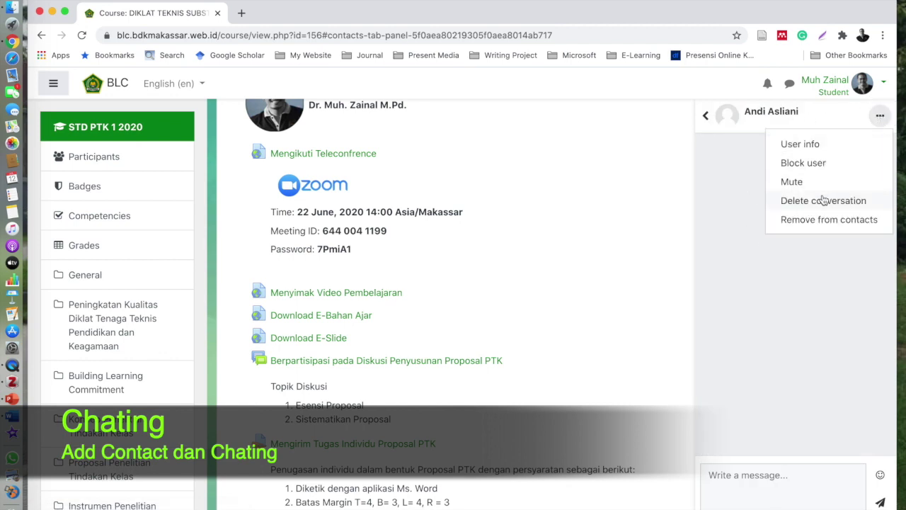
pyautogui.click(825, 220)
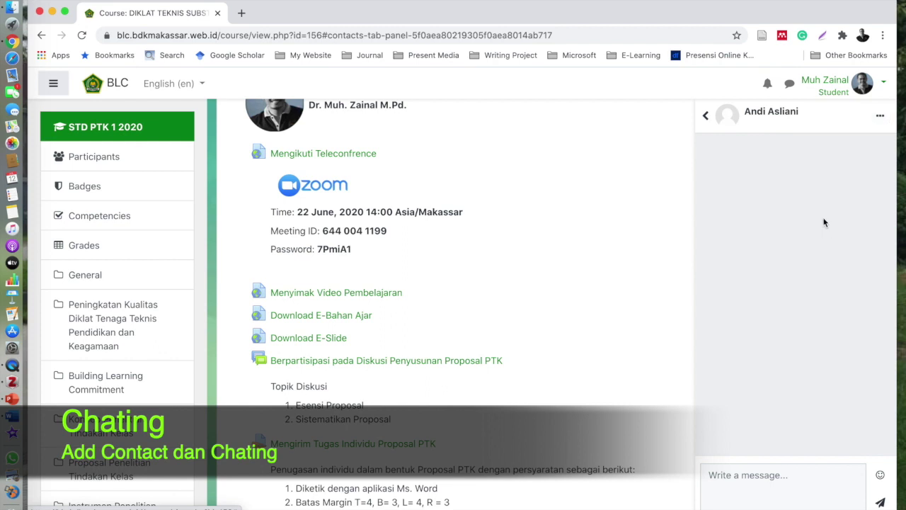
pyautogui.click(804, 213)
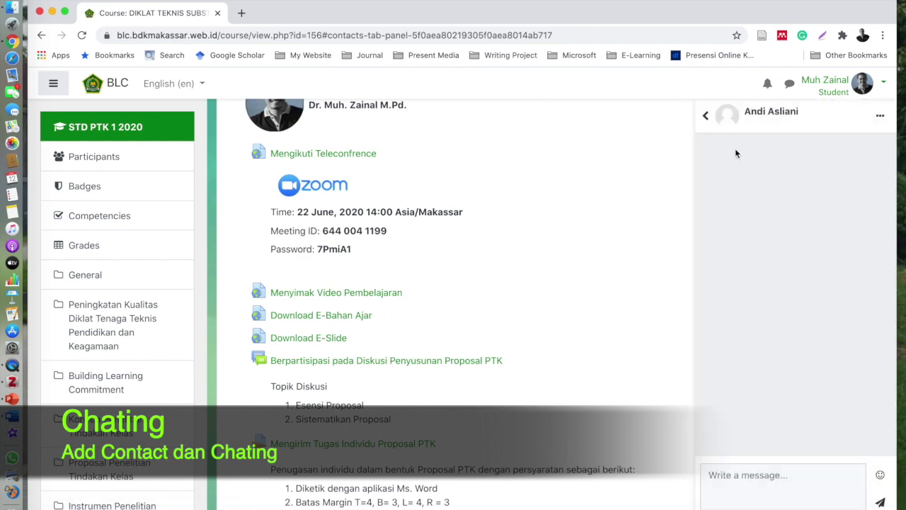
pyautogui.click(707, 117)
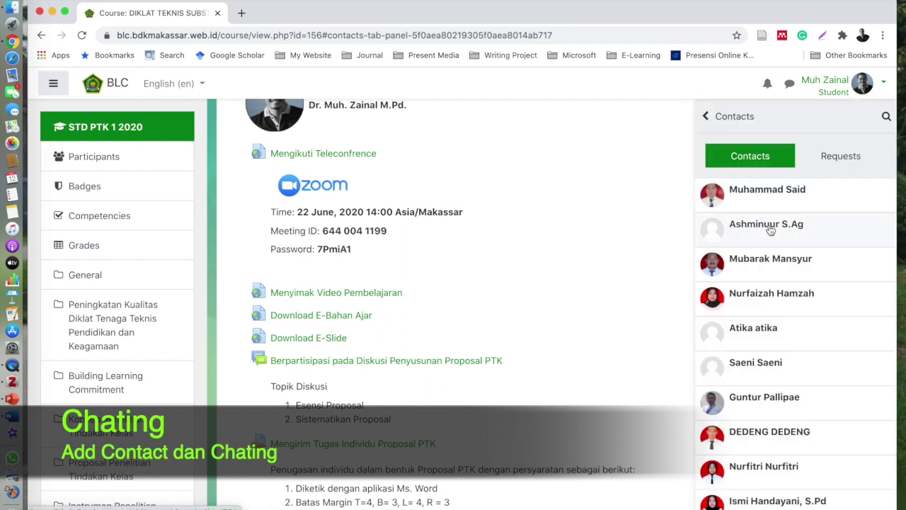
# Look through the remaining people in the messaging contacts list
pyautogui.scroll(-5, 768, 332)
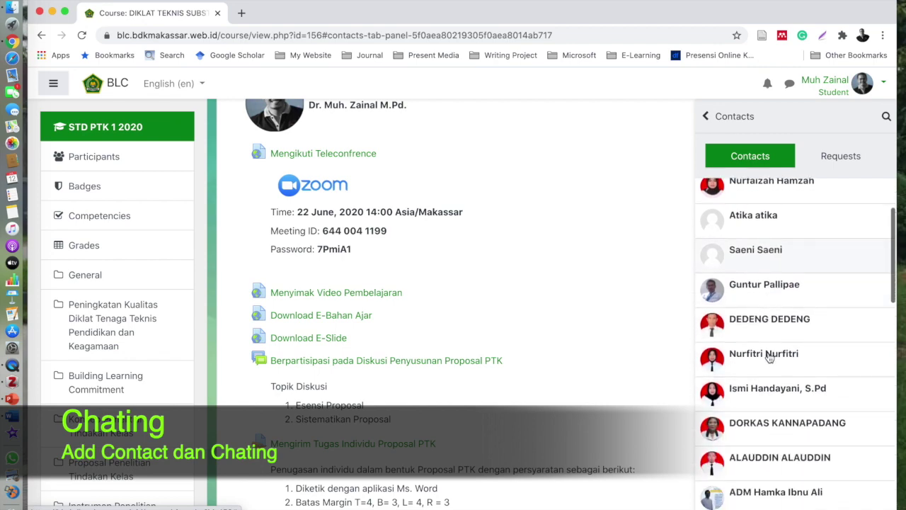
pyautogui.scroll(-10, 769, 347)
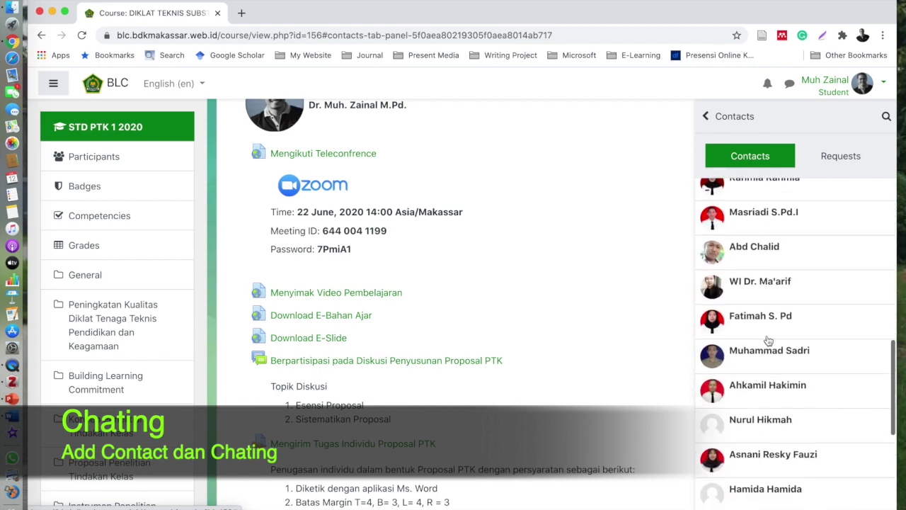
pyautogui.scroll(-8, 768, 340)
pyautogui.scroll(8, 768, 340)
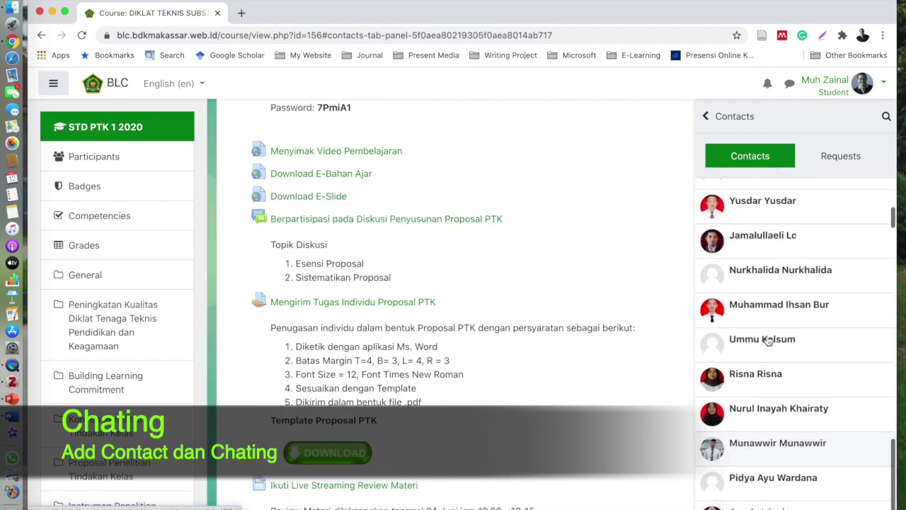
pyautogui.scroll(15, 767, 340)
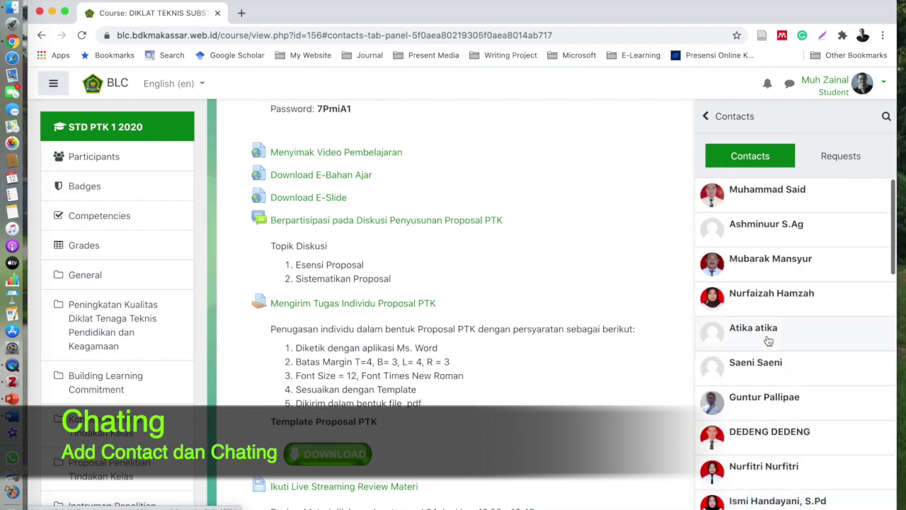
pyautogui.scroll(2, 766, 326)
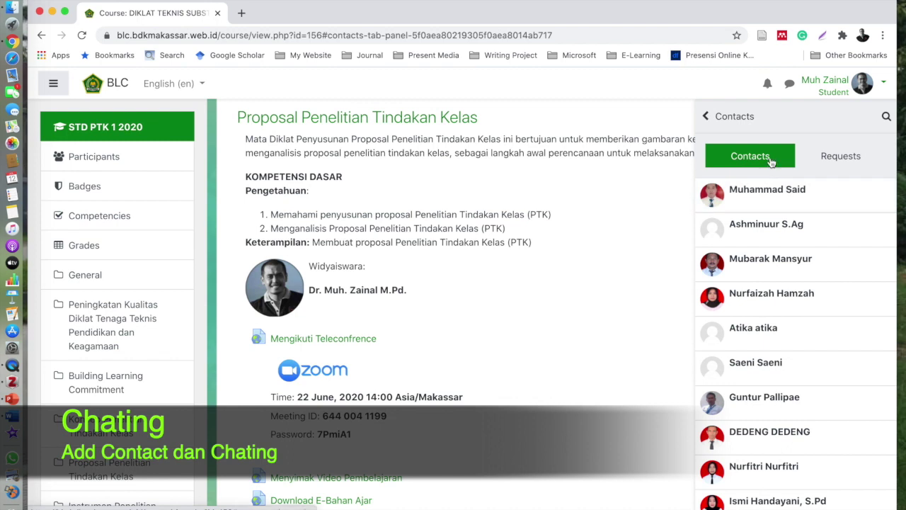
# Search people and messages for a contact's name, view the conversation with the matching contact, and close messaging
pyautogui.click(887, 118)
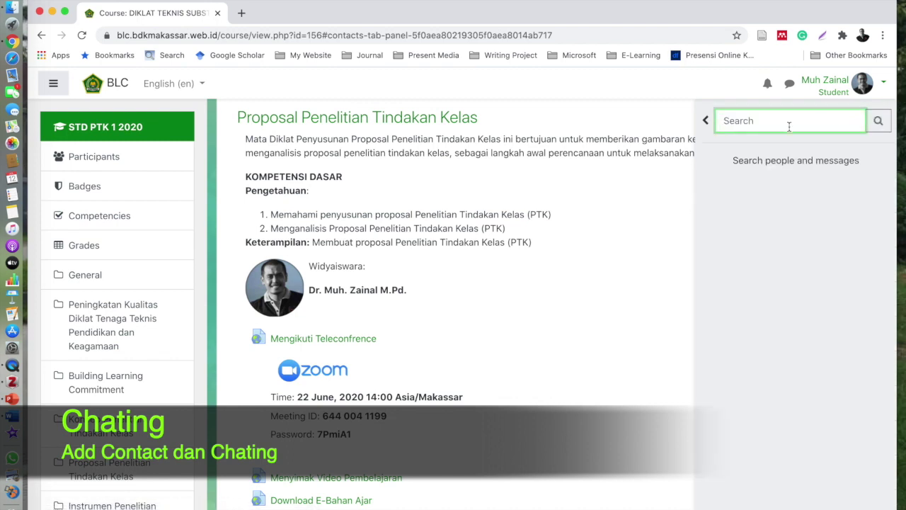
pyautogui.write('hanafi')
pyautogui.press('Return')
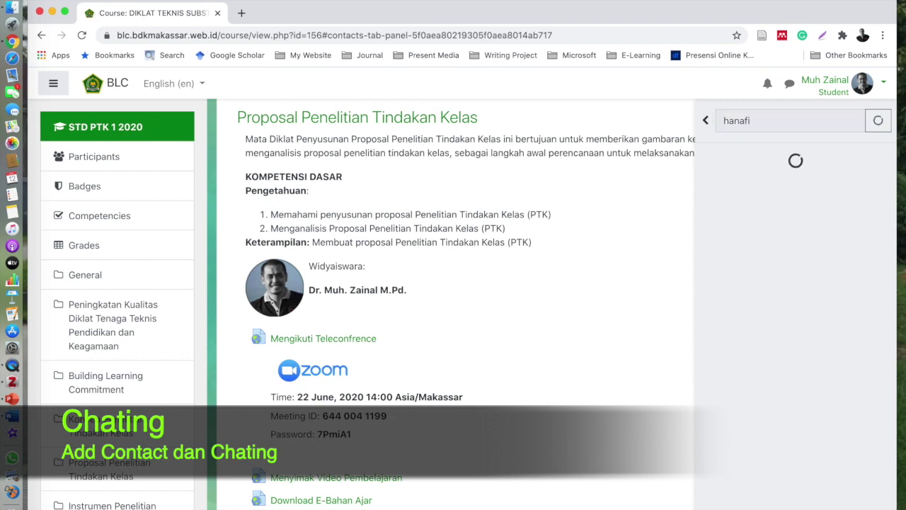
pyautogui.click(789, 191)
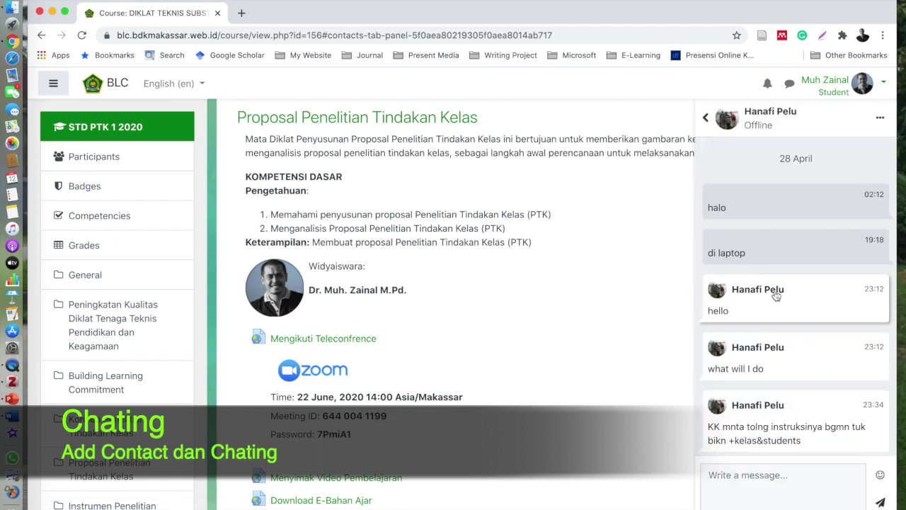
pyautogui.scroll(-5, 777, 311)
pyautogui.scroll(10, 777, 311)
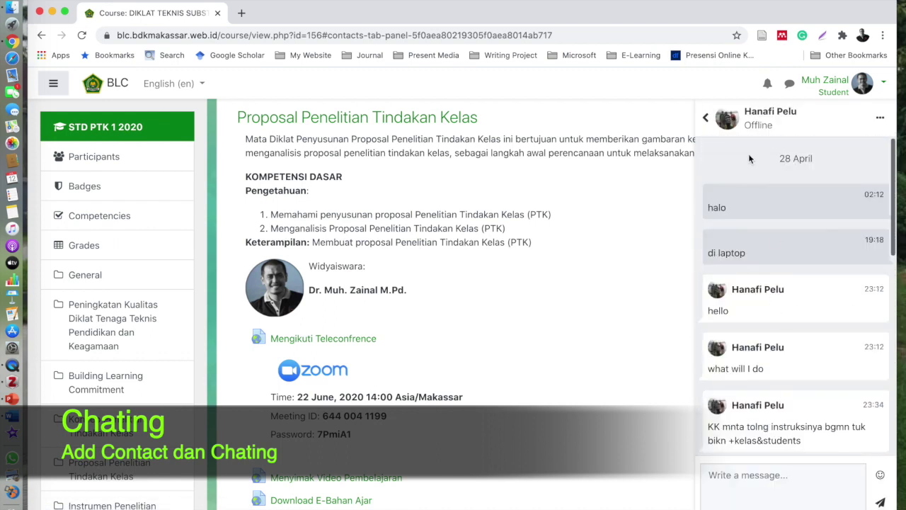
pyautogui.click(706, 120)
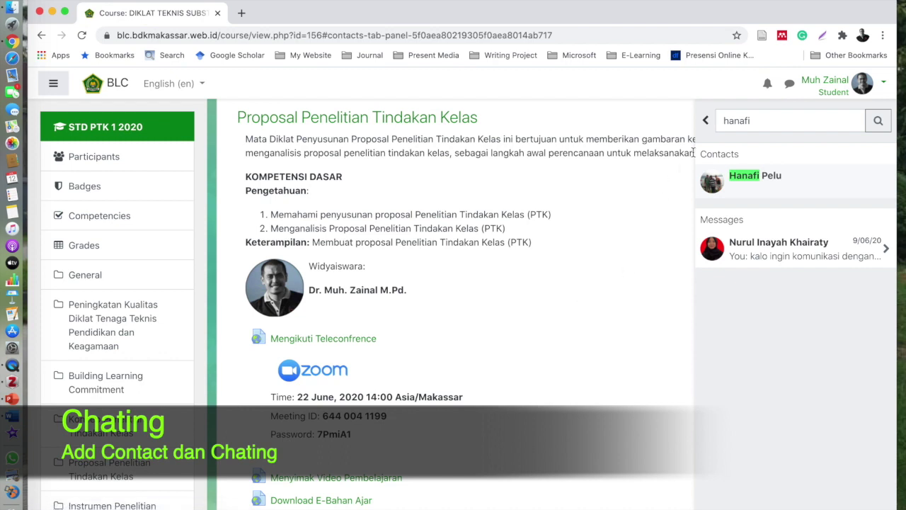
pyautogui.click(789, 85)
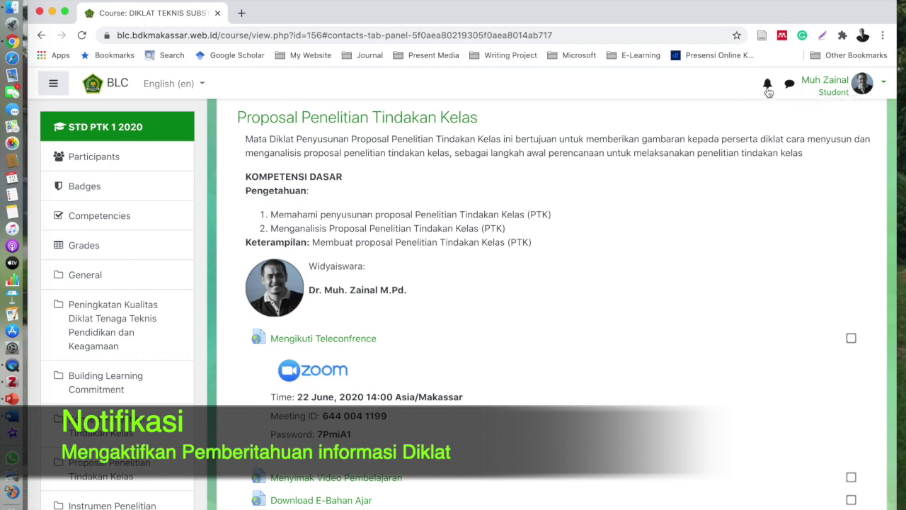
# Open the notification preferences and turn on Web notifications, both Online and Offline, for Assignment notifications
pyautogui.click(768, 86)
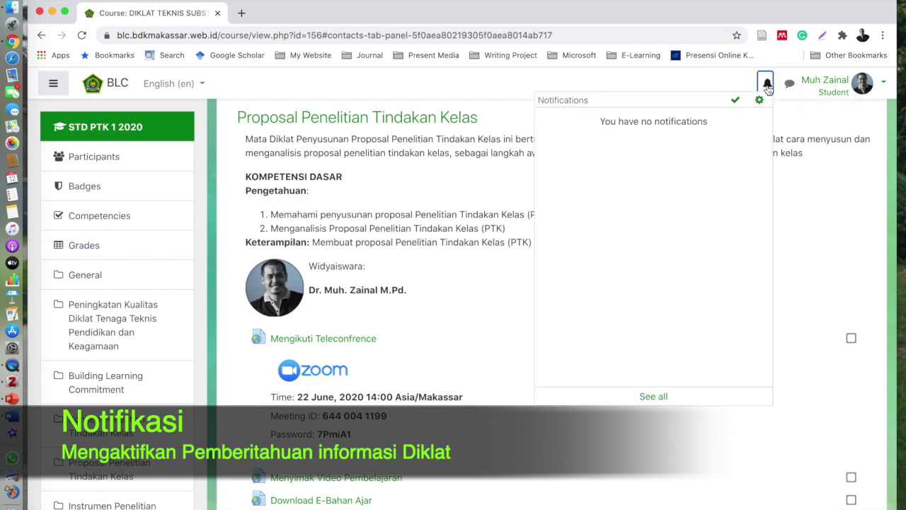
pyautogui.click(758, 100)
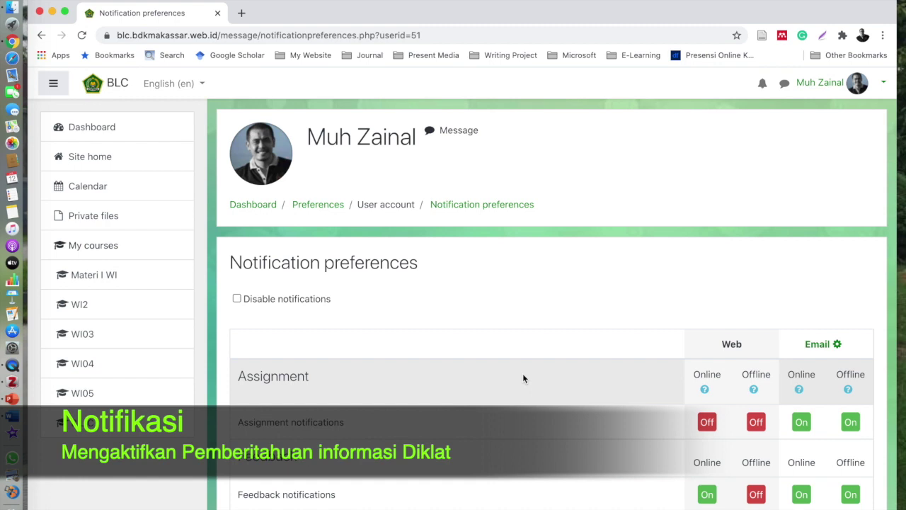
pyautogui.scroll(-3, 522, 379)
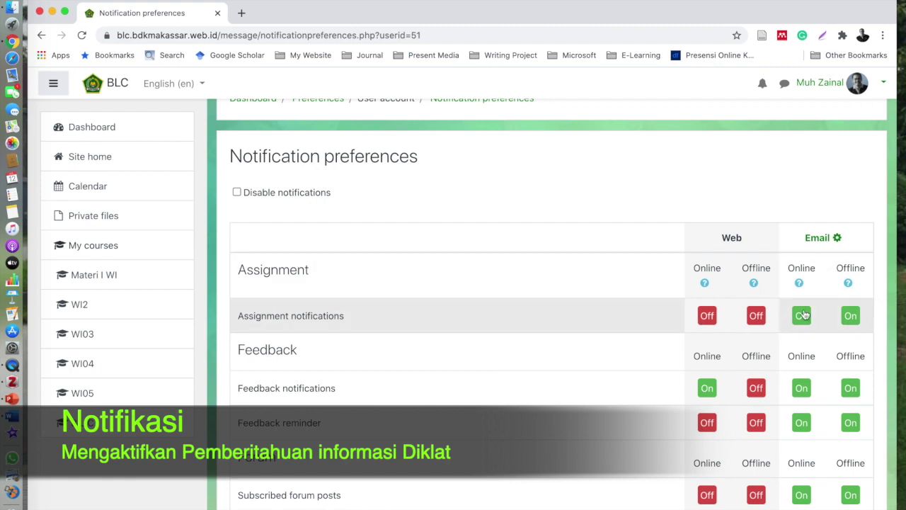
pyautogui.click(706, 317)
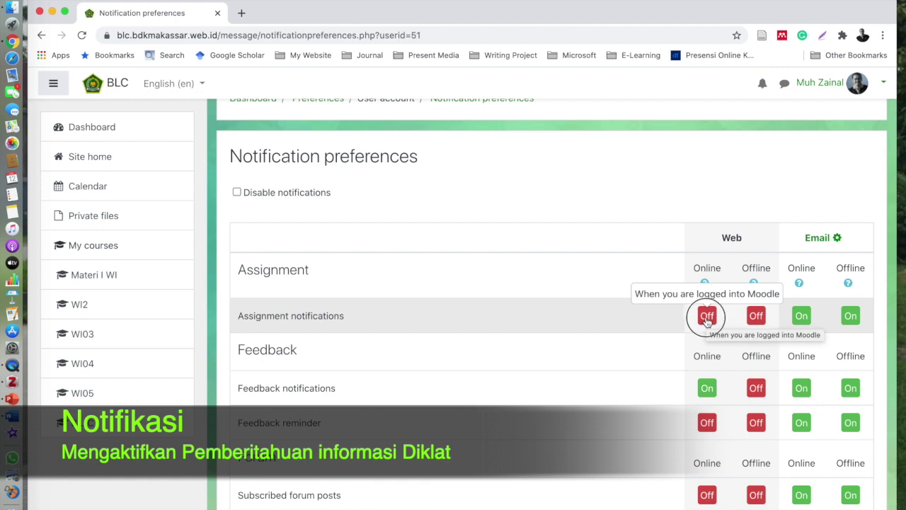
pyautogui.click(756, 317)
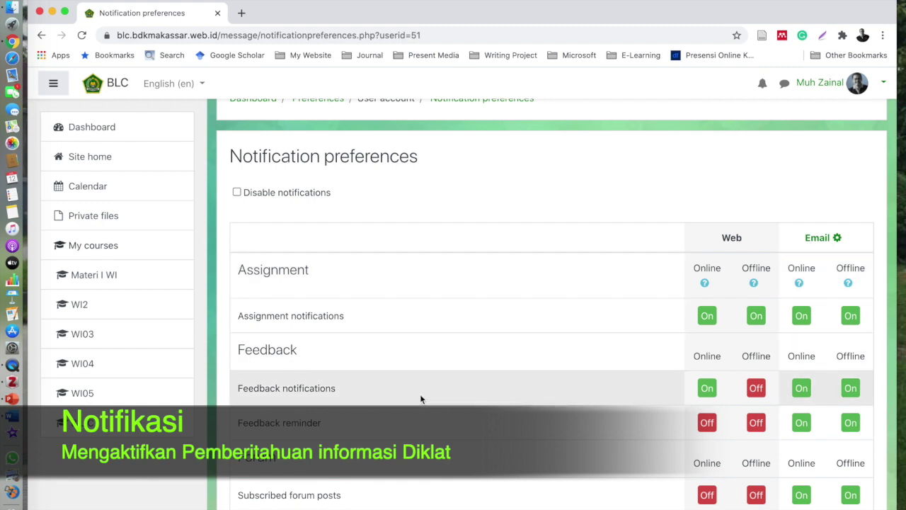
# Turn on Online and Offline Web notifications for Subscribed forum posts and Subscribed forum digests
pyautogui.scroll(-3, 421, 397)
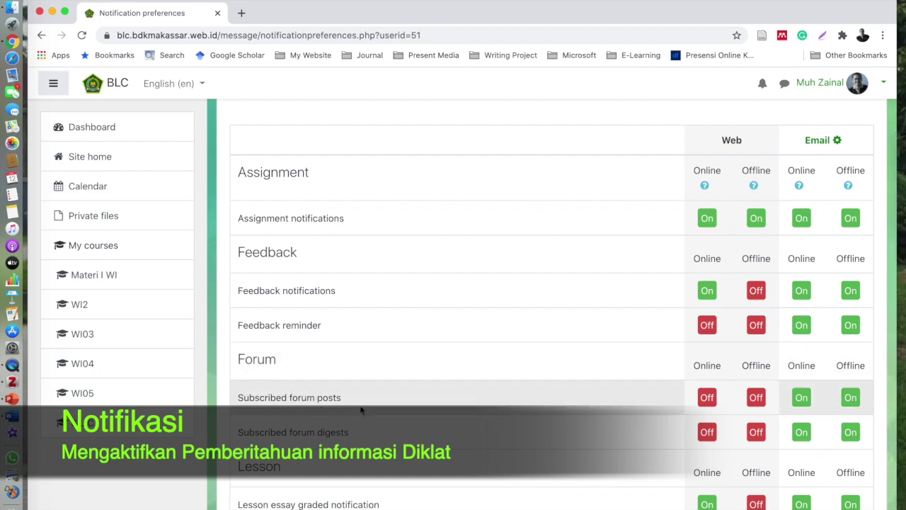
pyautogui.click(708, 399)
pyautogui.click(755, 399)
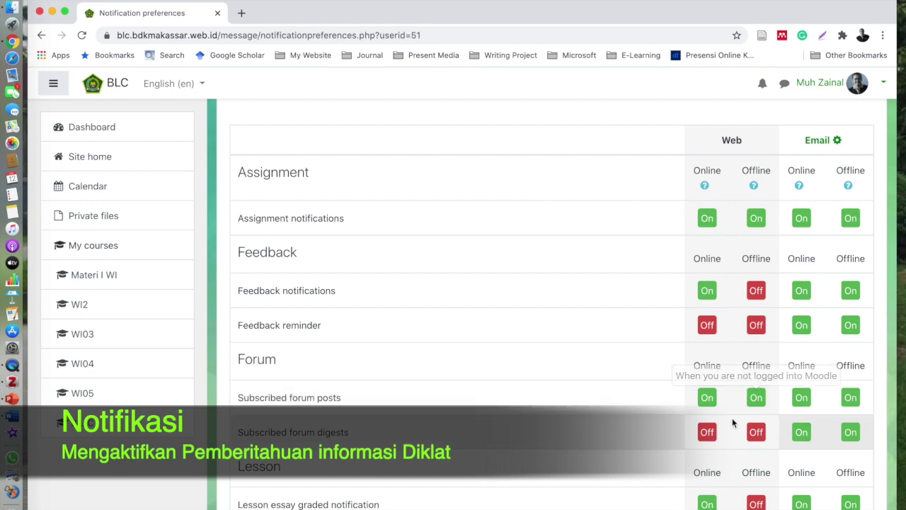
pyautogui.click(705, 434)
pyautogui.click(756, 432)
# Turn on Offline Web notifications for Lesson essay graded notification, and both Online and Offline Web for Badge creator notifications
pyautogui.scroll(-4, 596, 416)
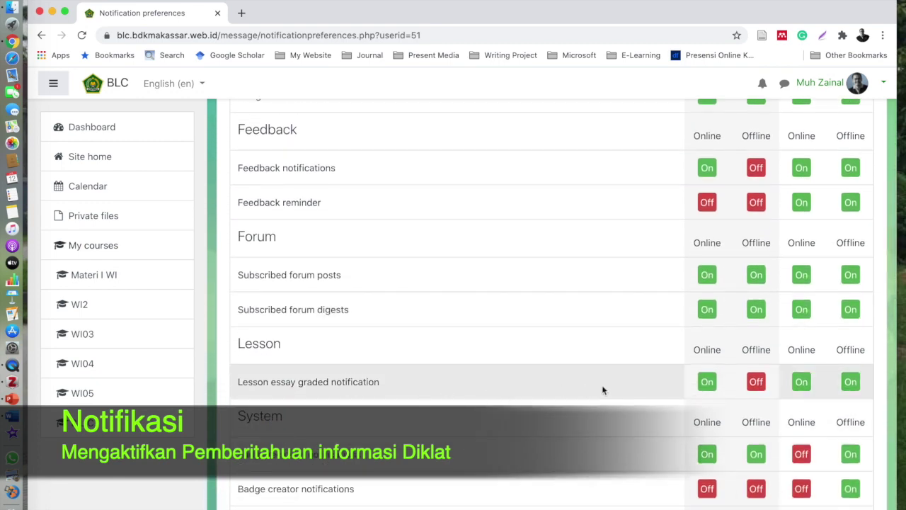
pyautogui.click(756, 382)
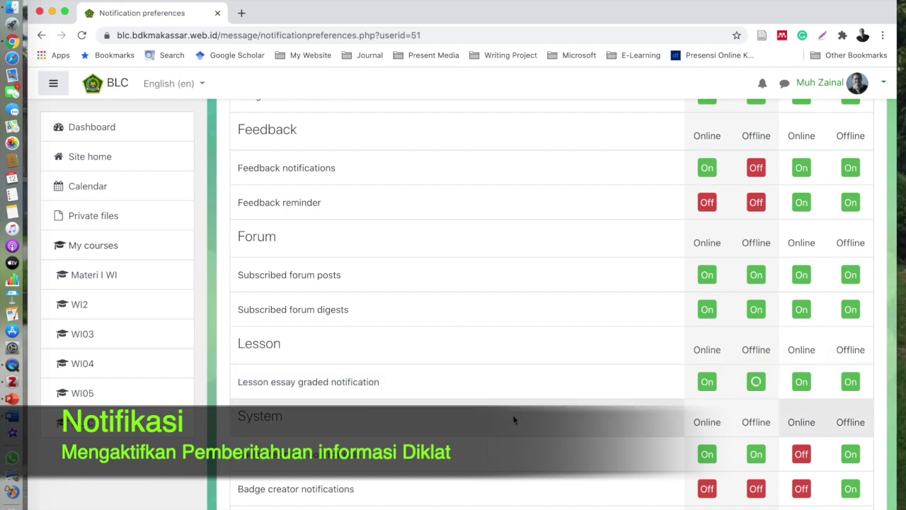
pyautogui.scroll(-4, 512, 418)
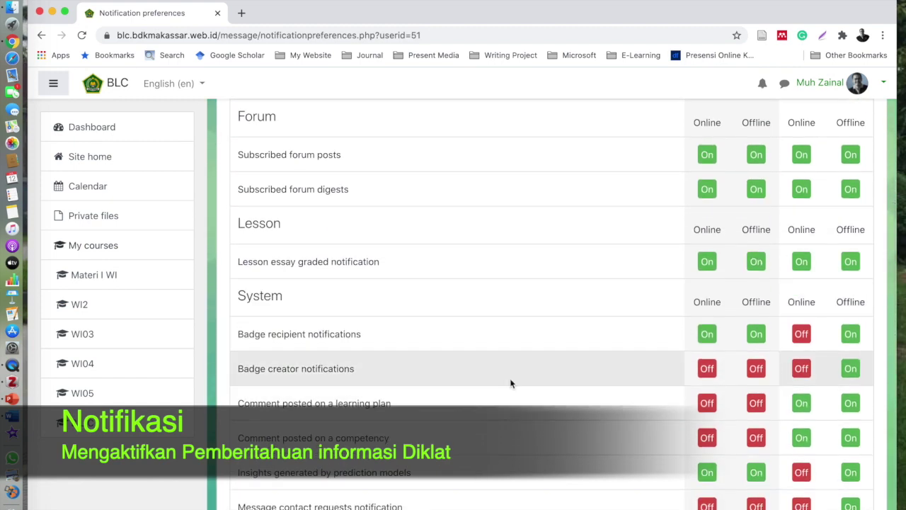
pyautogui.click(711, 372)
pyautogui.click(756, 370)
# Turn on Online Web notifications for Comment posted on a learning plan and Message contact requests notification
pyautogui.scroll(-10, 478, 441)
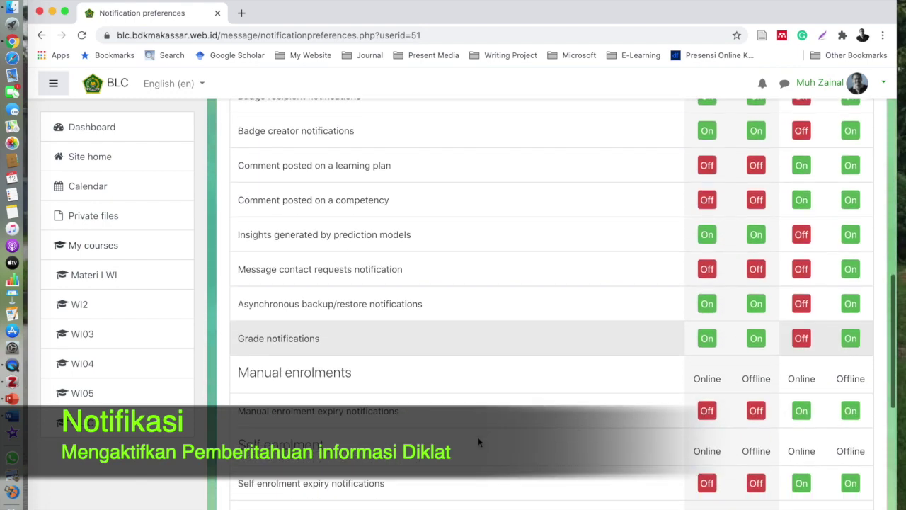
pyautogui.scroll(-1, 478, 442)
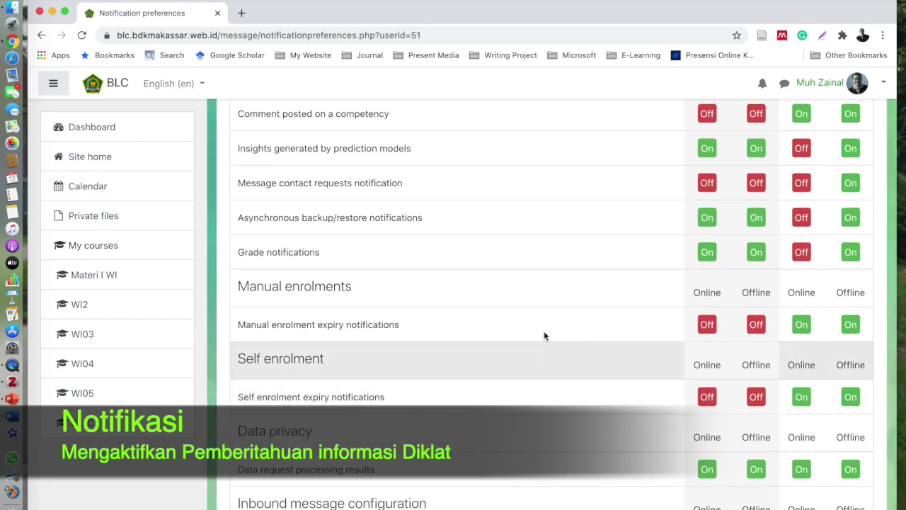
pyautogui.scroll(-9, 544, 392)
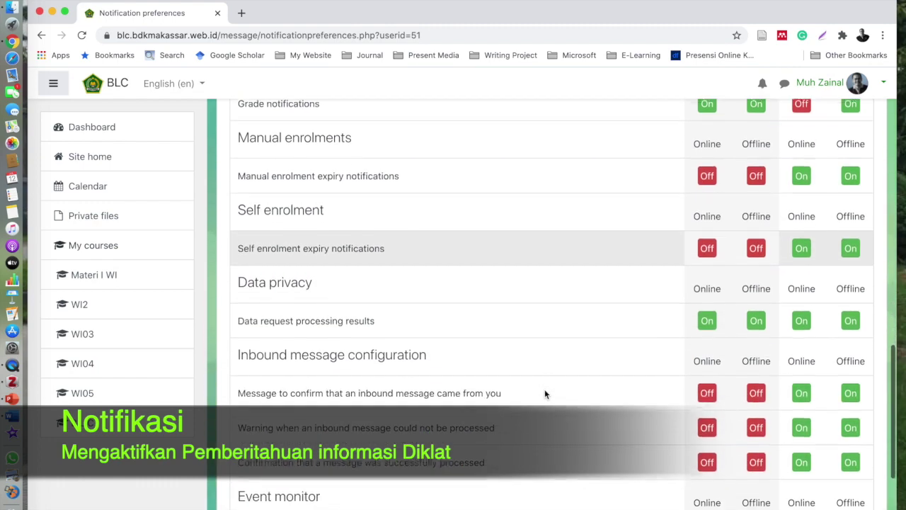
pyautogui.scroll(14, 545, 394)
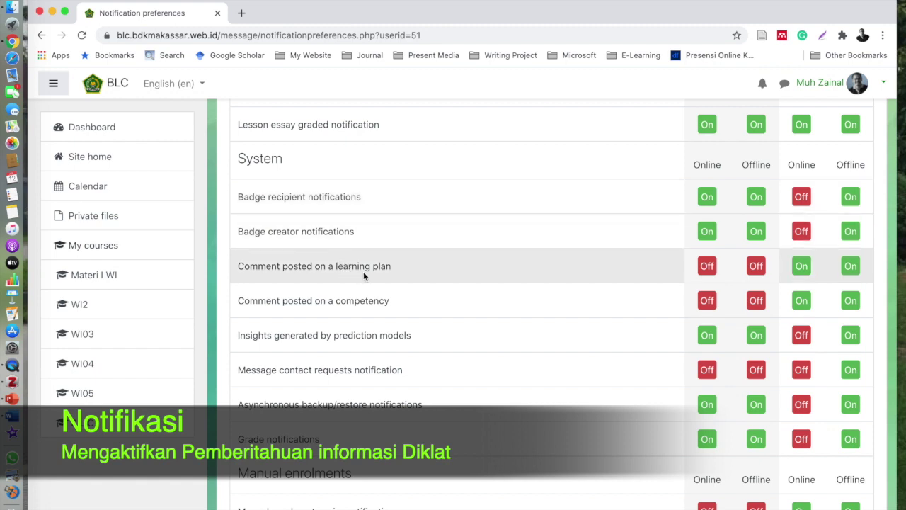
pyautogui.click(709, 269)
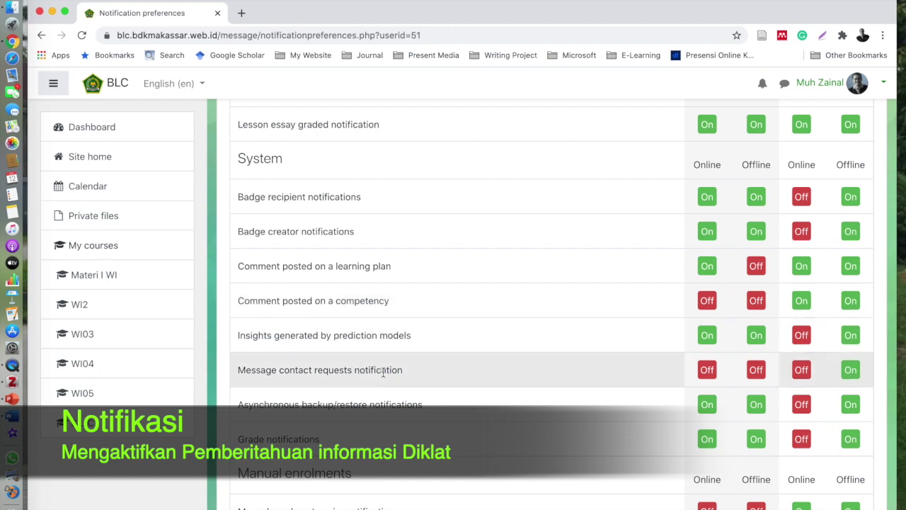
pyautogui.click(708, 371)
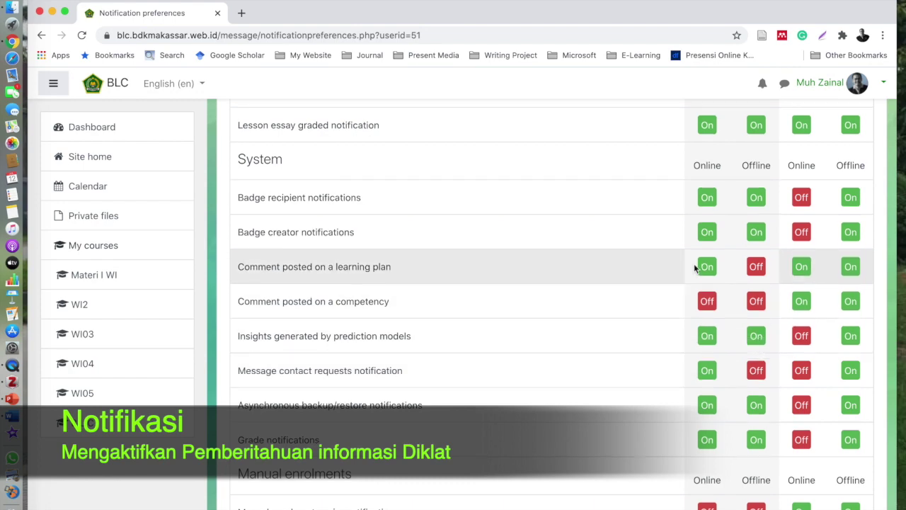
pyautogui.scroll(2, 693, 265)
pyautogui.scroll(6, 693, 263)
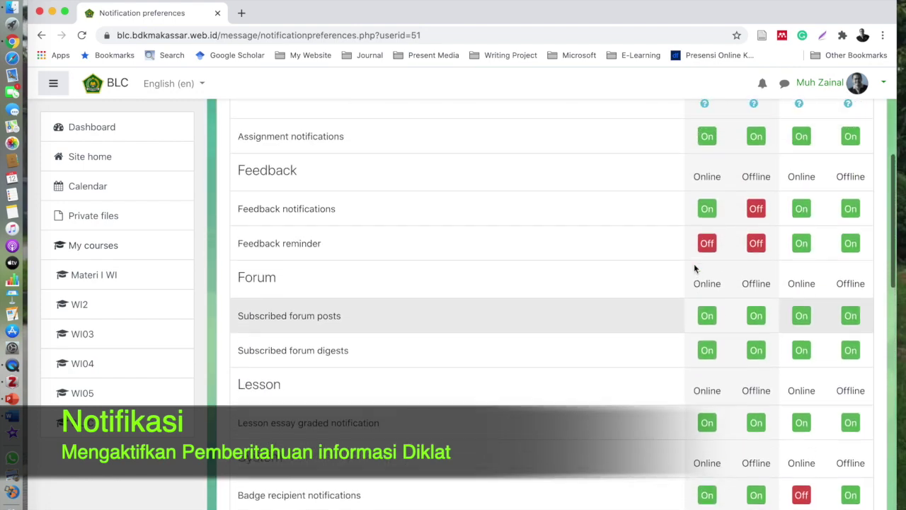
pyautogui.scroll(3, 693, 268)
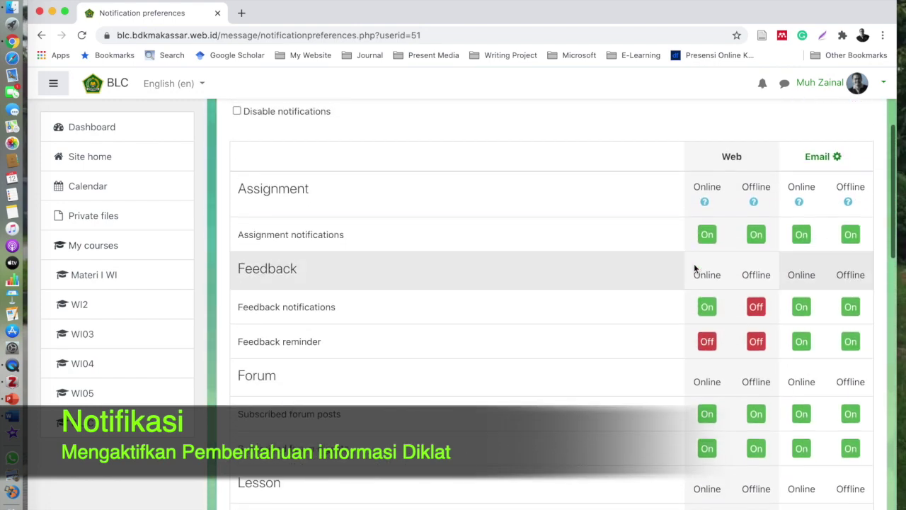